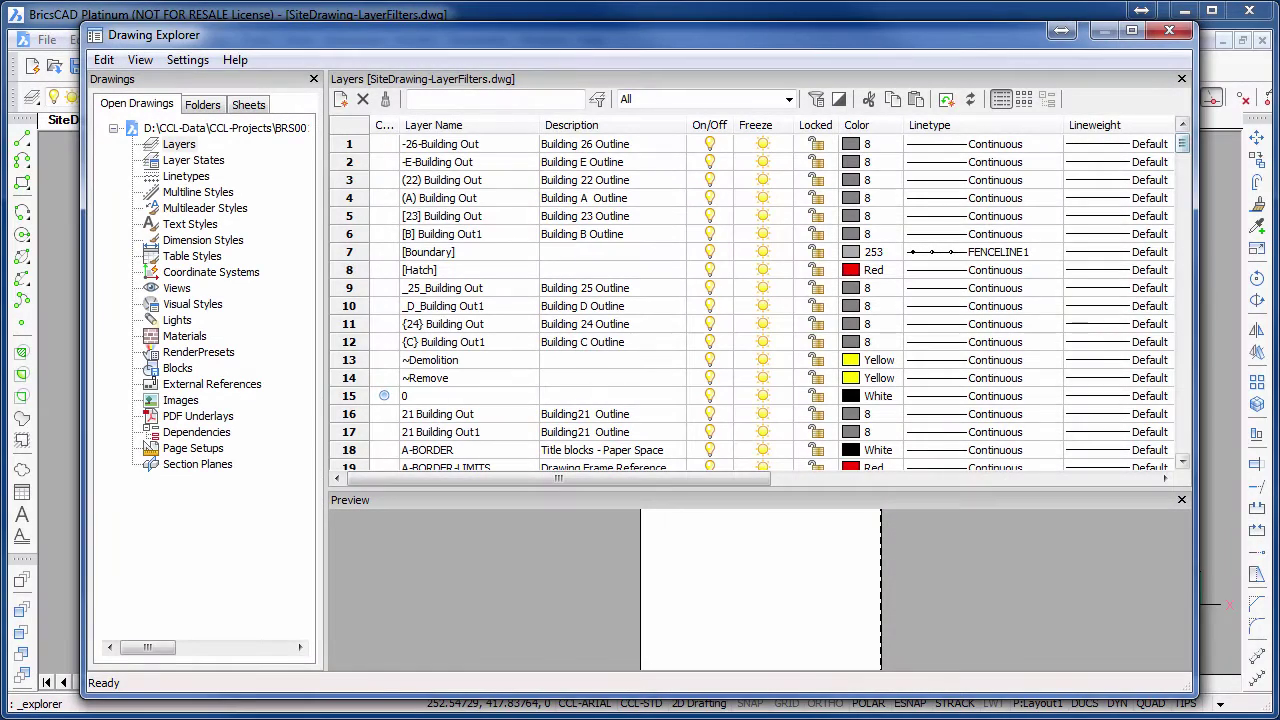
Step: Show the layer filters and view the layer list through the A- ALL, C- ALL, E-All, No Plot and No Xrefs filters
{"action": "scroll", "coordinate": [760, 300], "scroll_direction": "down", "scroll_amount": 8}
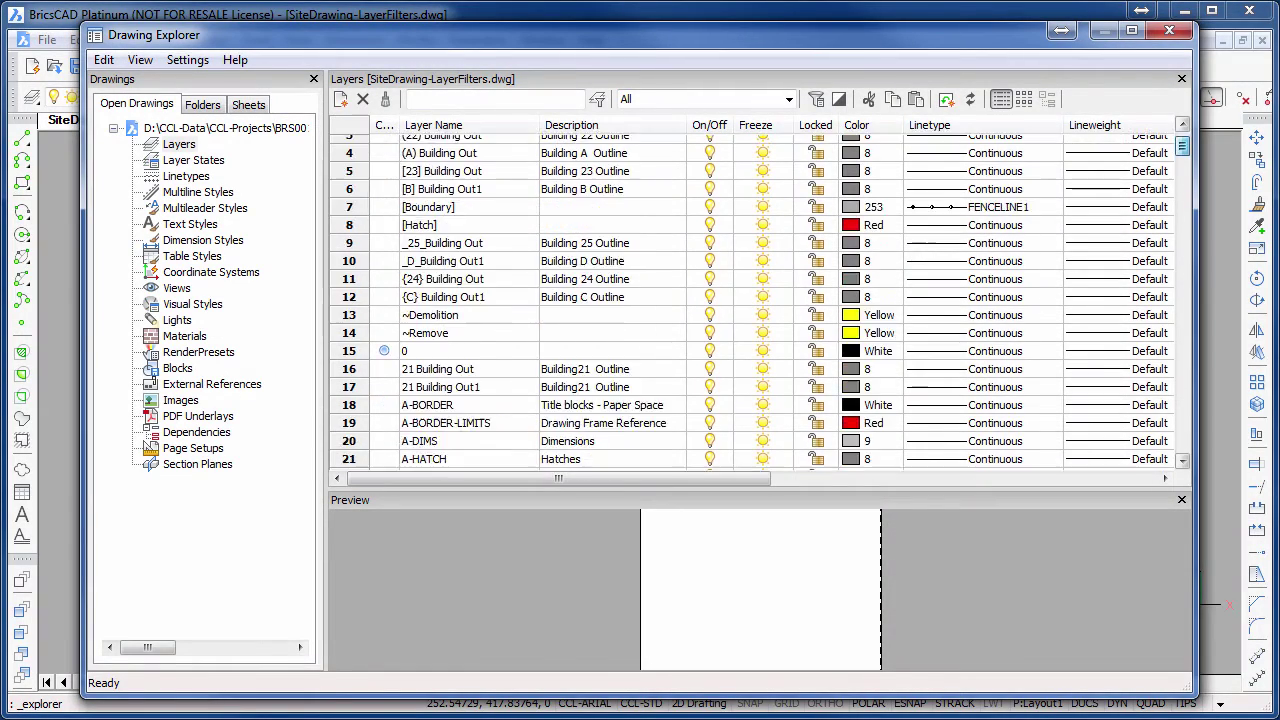
{"action": "scroll", "coordinate": [760, 300], "scroll_direction": "down", "scroll_amount": 20}
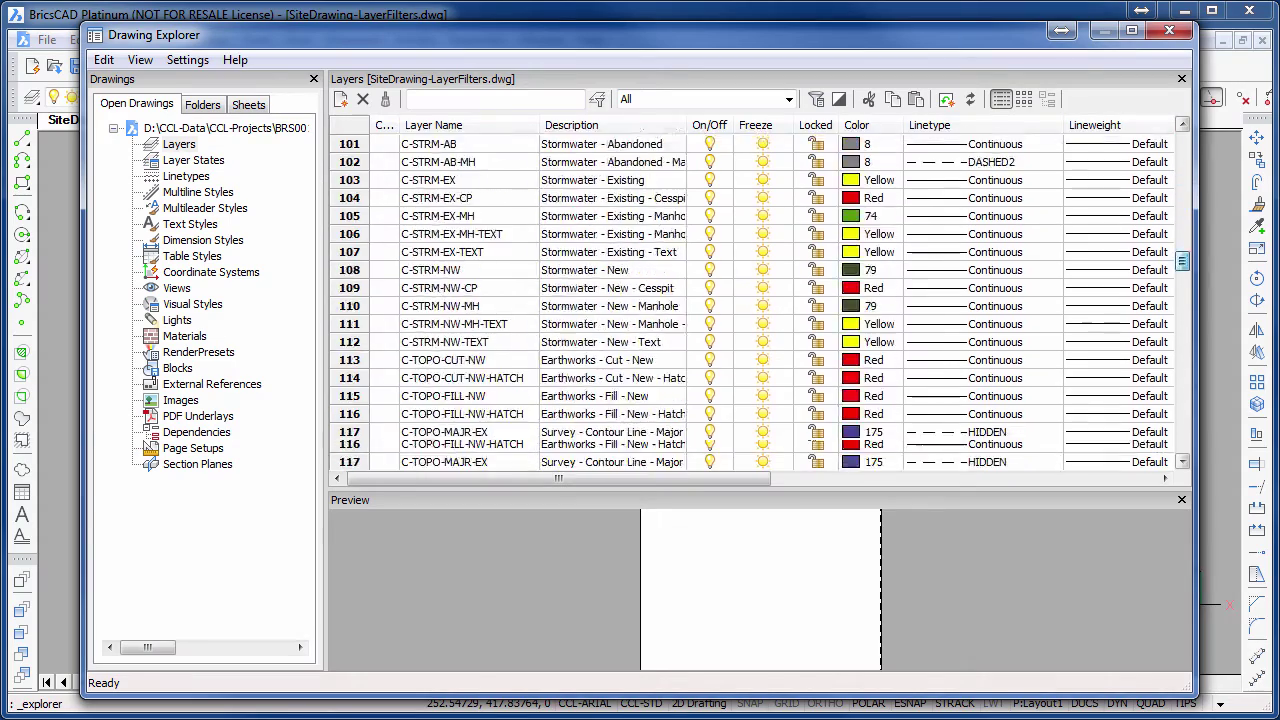
{"action": "scroll", "coordinate": [760, 300], "scroll_direction": "down", "scroll_amount": 20}
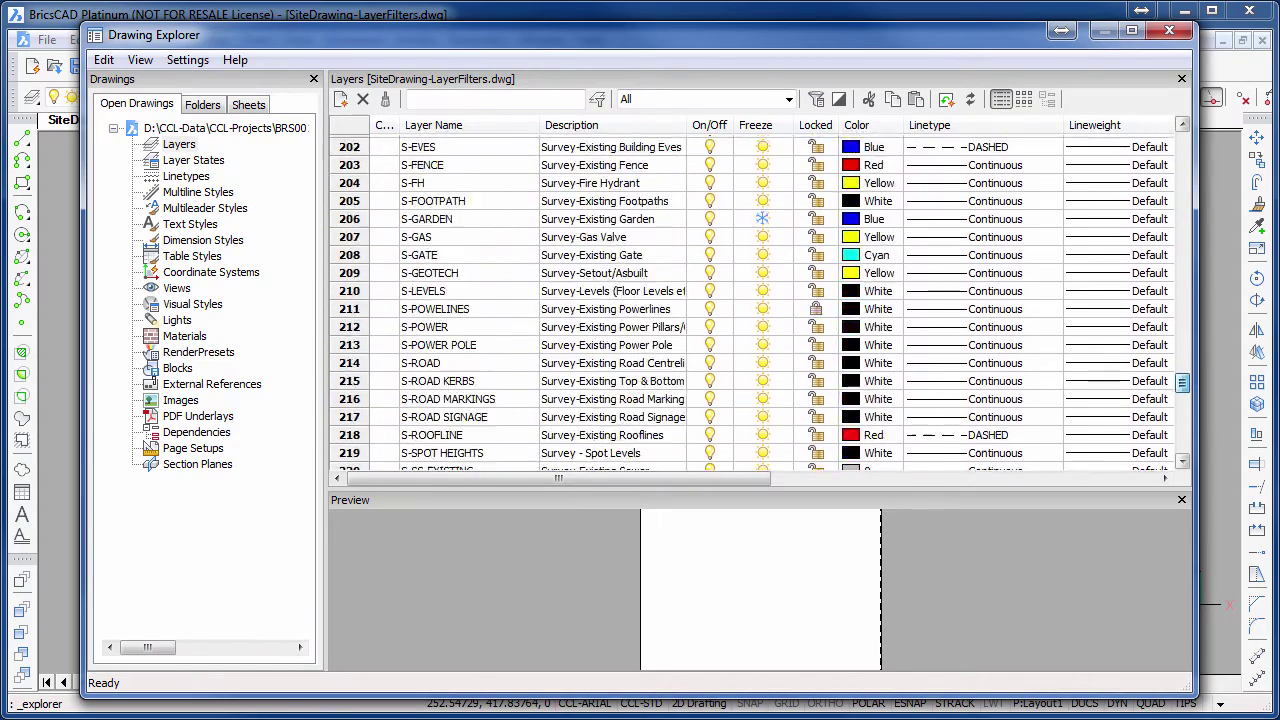
{"action": "scroll", "coordinate": [760, 300], "scroll_direction": "up", "scroll_amount": 20}
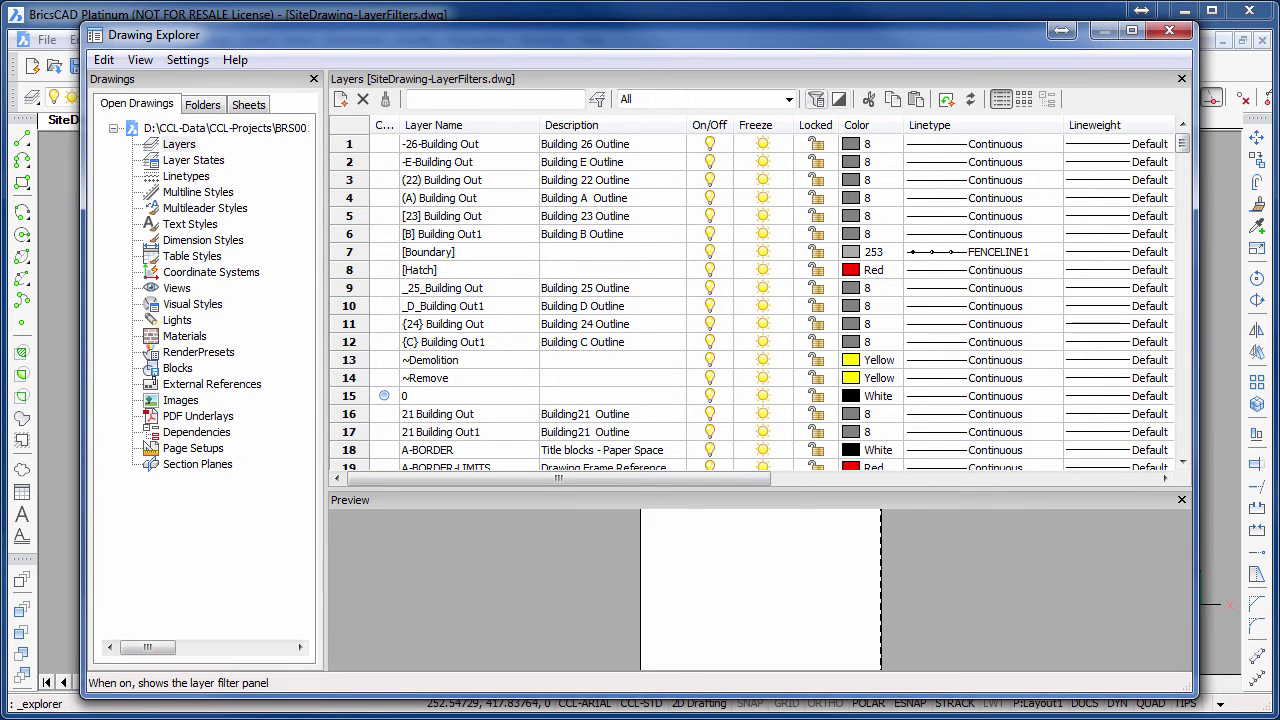
{"action": "left_click", "coordinate": [816, 99]}
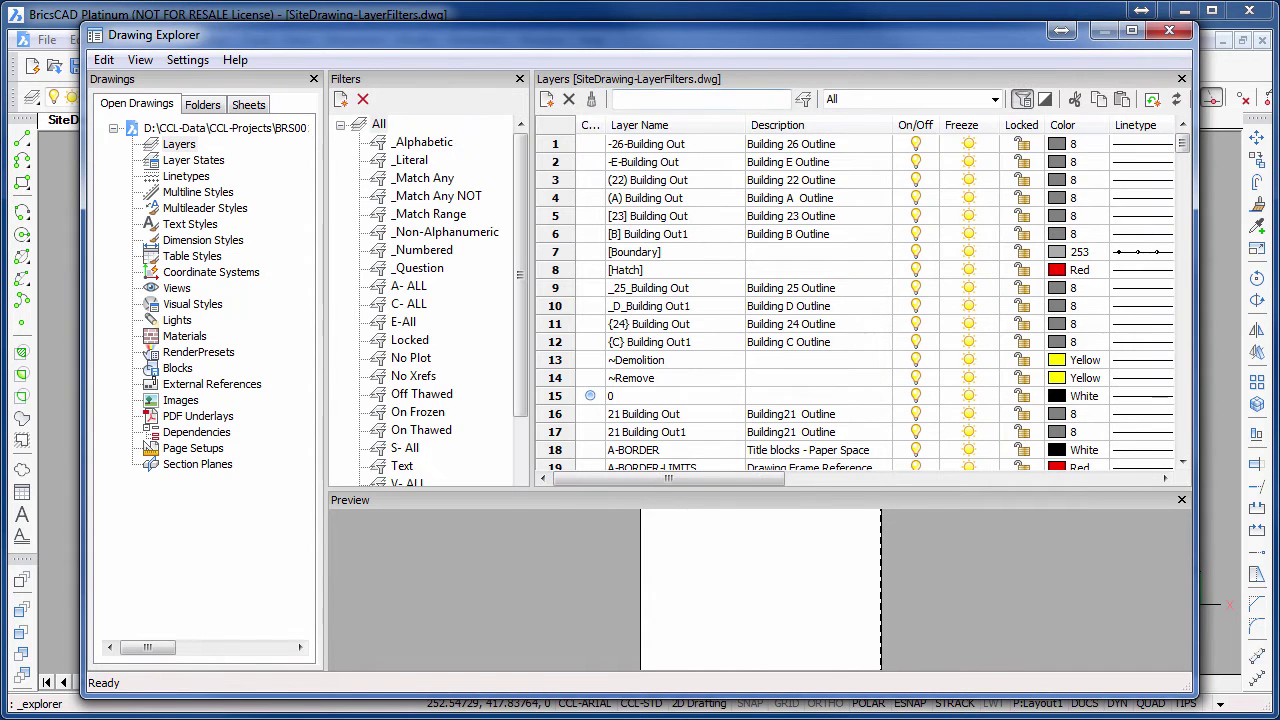
{"action": "left_click", "coordinate": [409, 286]}
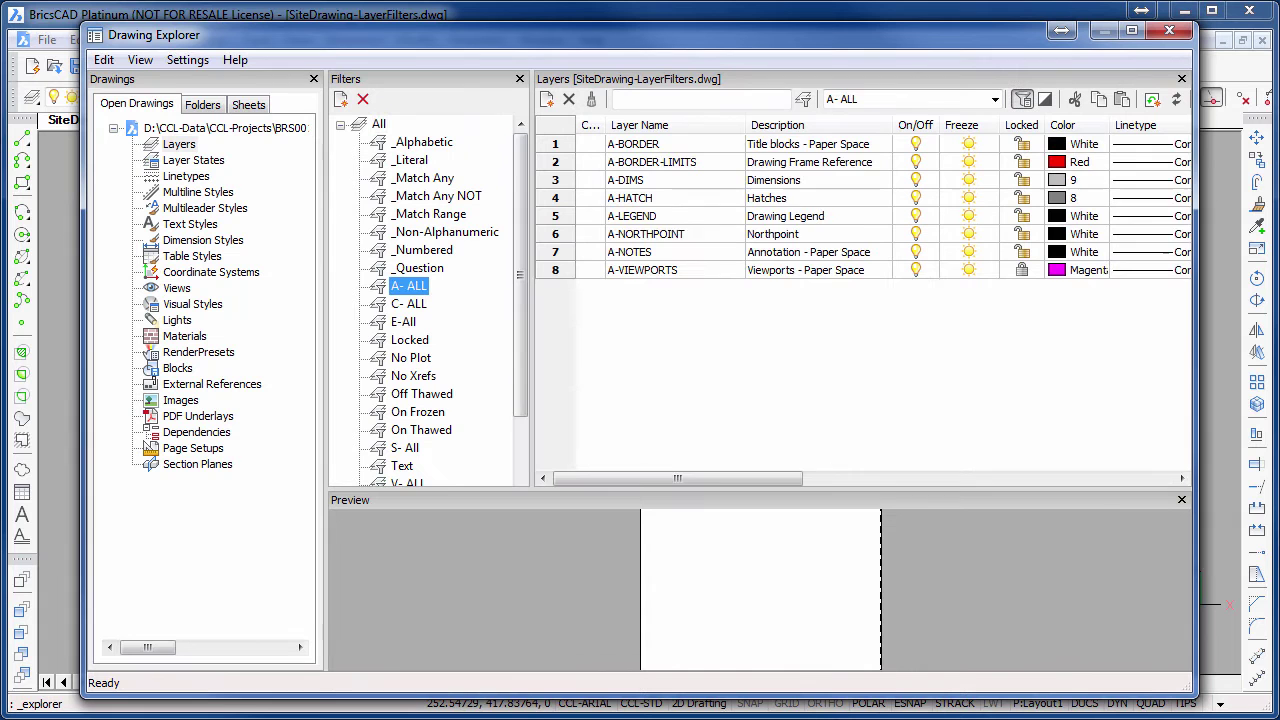
{"action": "left_click", "coordinate": [409, 304]}
{"action": "left_click", "coordinate": [404, 322]}
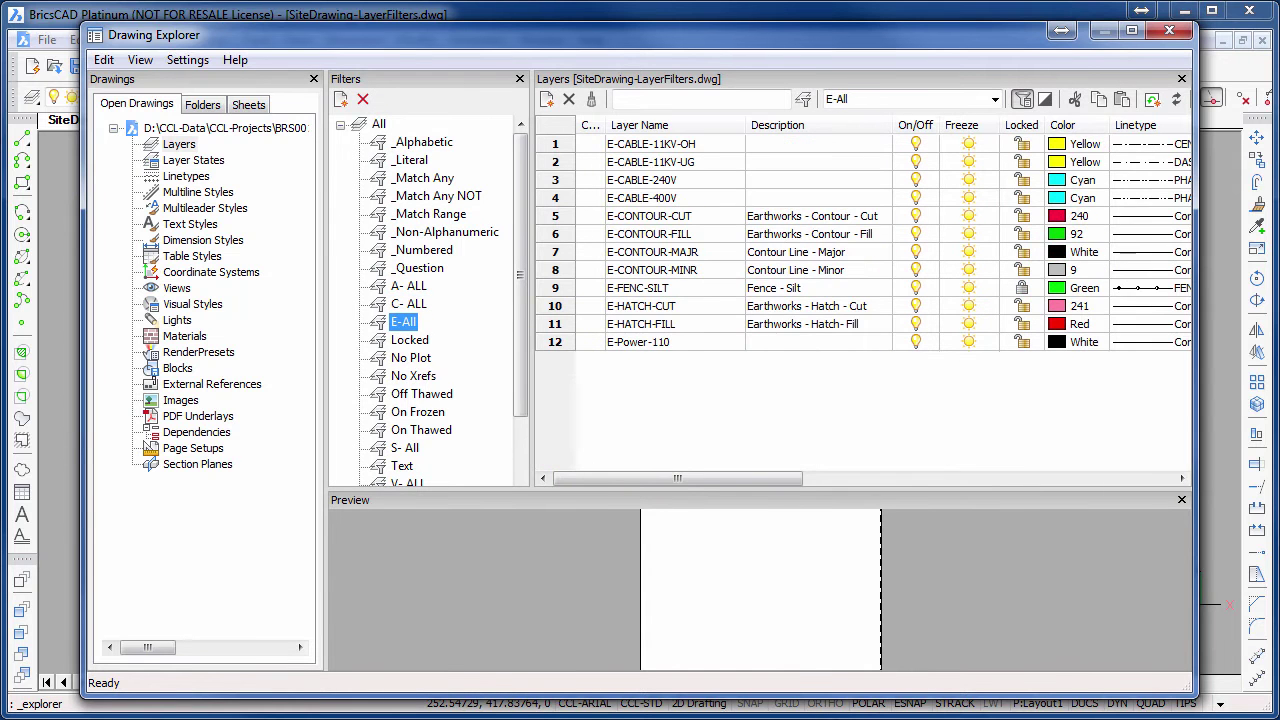
{"action": "left_click", "coordinate": [411, 358]}
{"action": "left_click", "coordinate": [413, 376]}
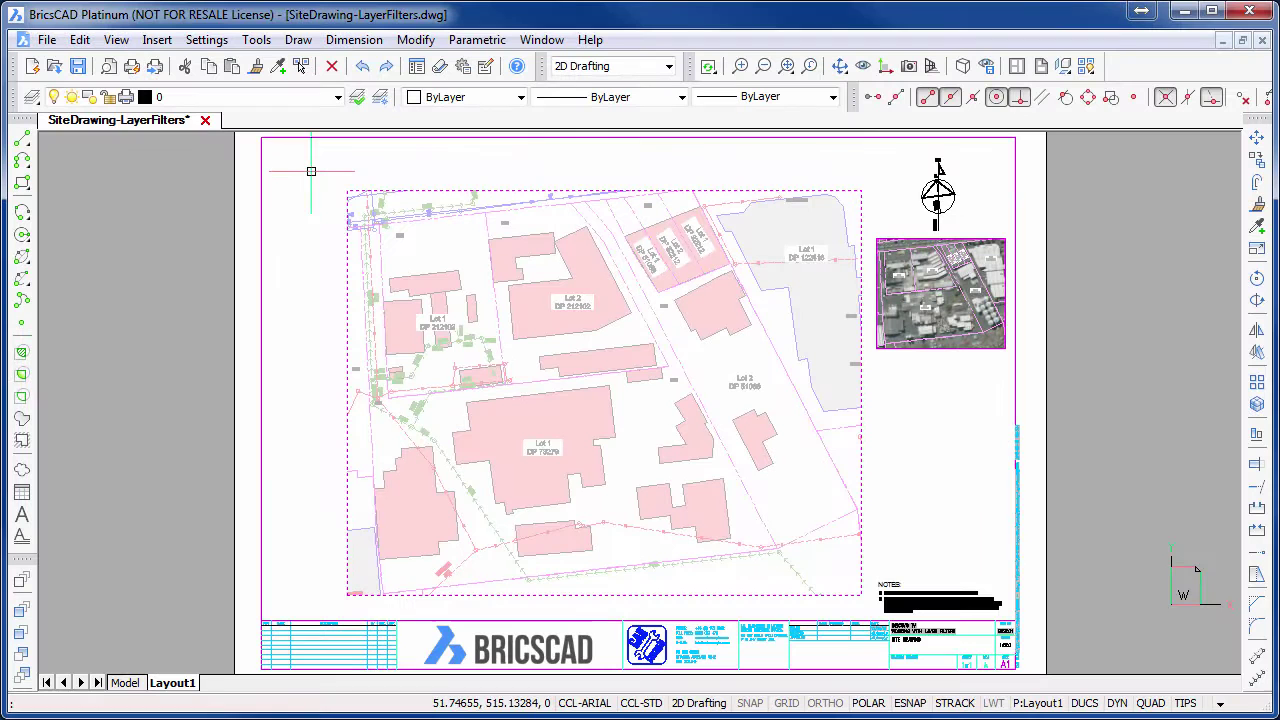
Step: Open the drawing's layer settings and filter the layer list by the name pattern text*
{"action": "left_click", "coordinate": [206, 40]}
{"action": "mouse_move", "coordinate": [262, 93]}
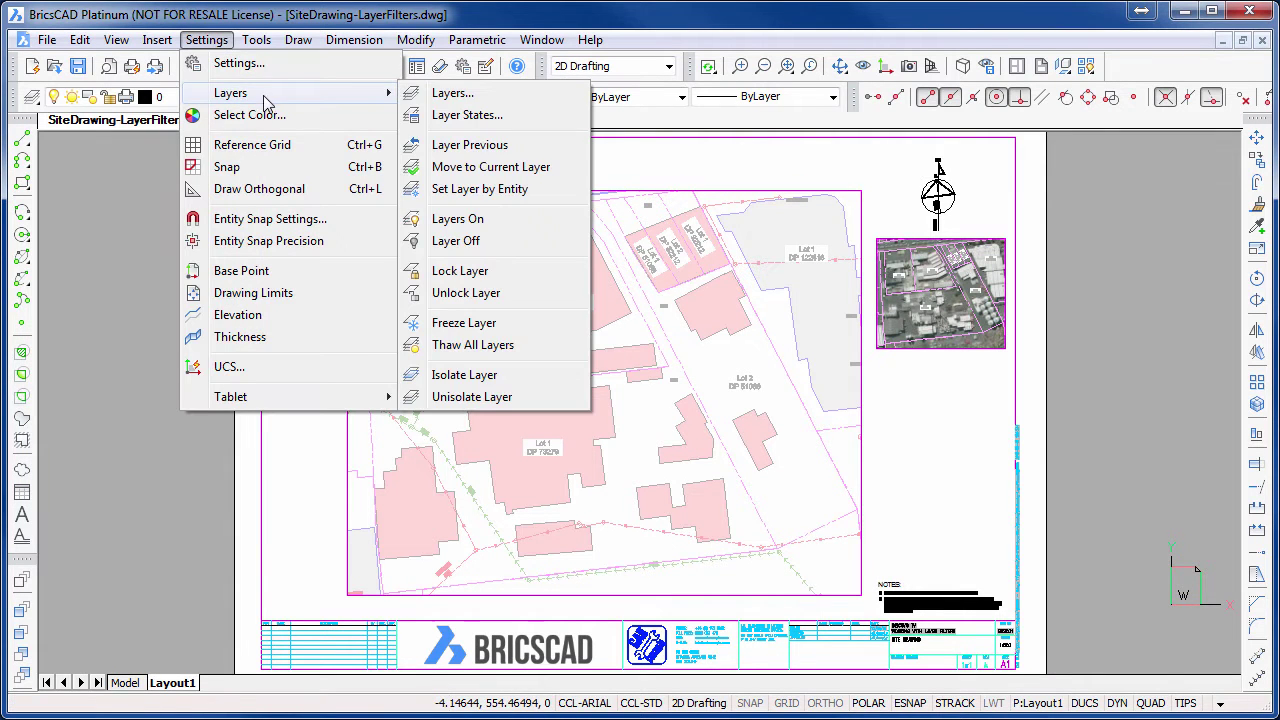
{"action": "left_click", "coordinate": [438, 93]}
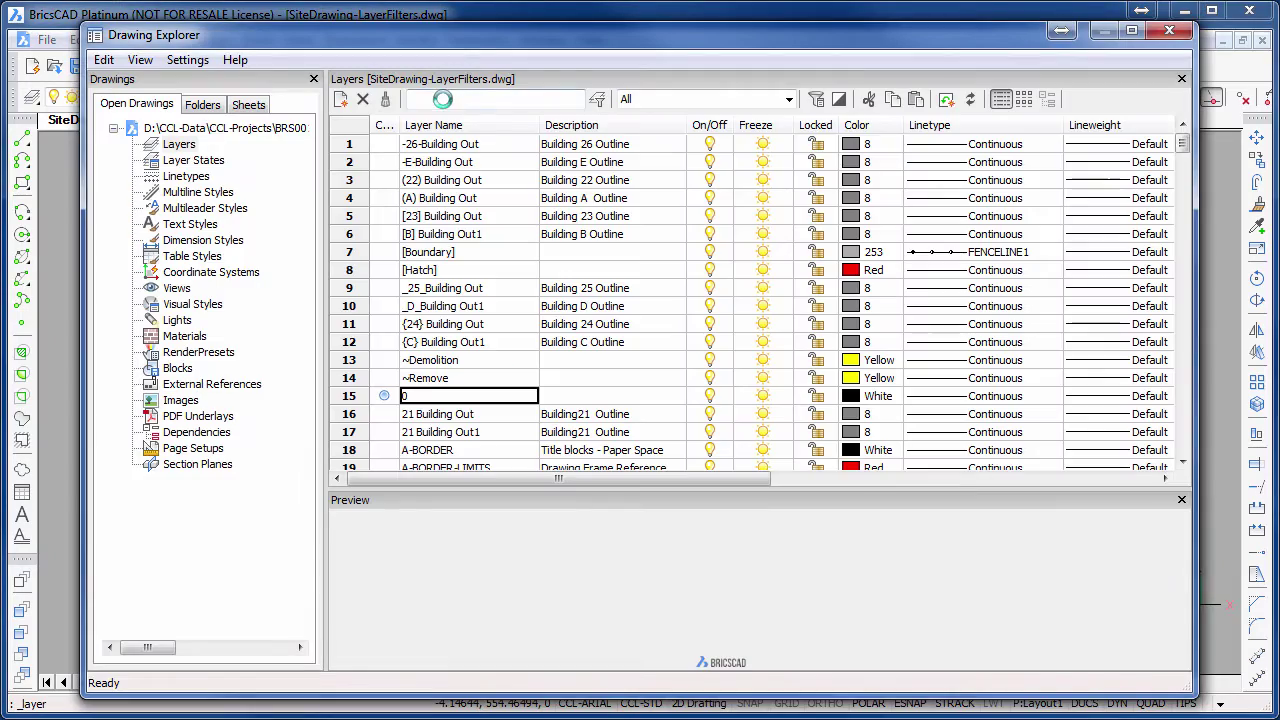
{"action": "mouse_move", "coordinate": [1184, 145]}
{"action": "left_mouse_down"}
{"action": "mouse_move", "coordinate": [1190, 445]}
{"action": "mouse_move", "coordinate": [1186, 140]}
{"action": "left_mouse_up"}
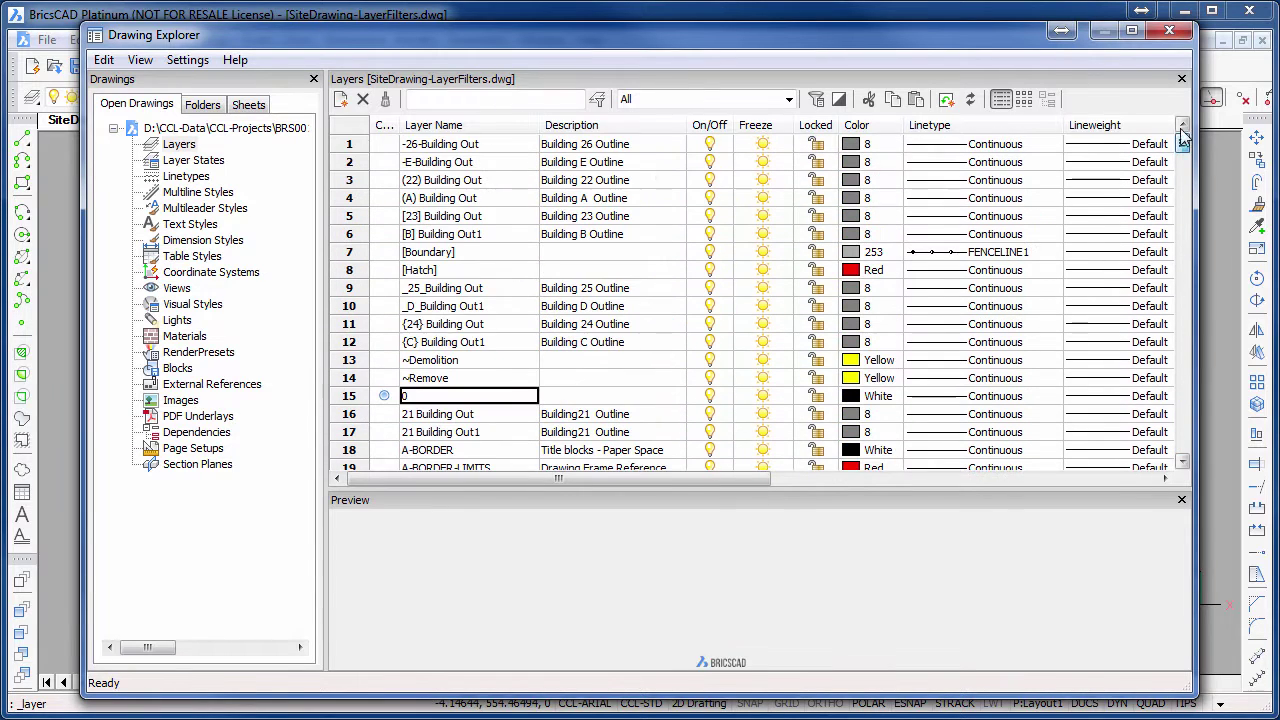
{"action": "left_click", "coordinate": [556, 100]}
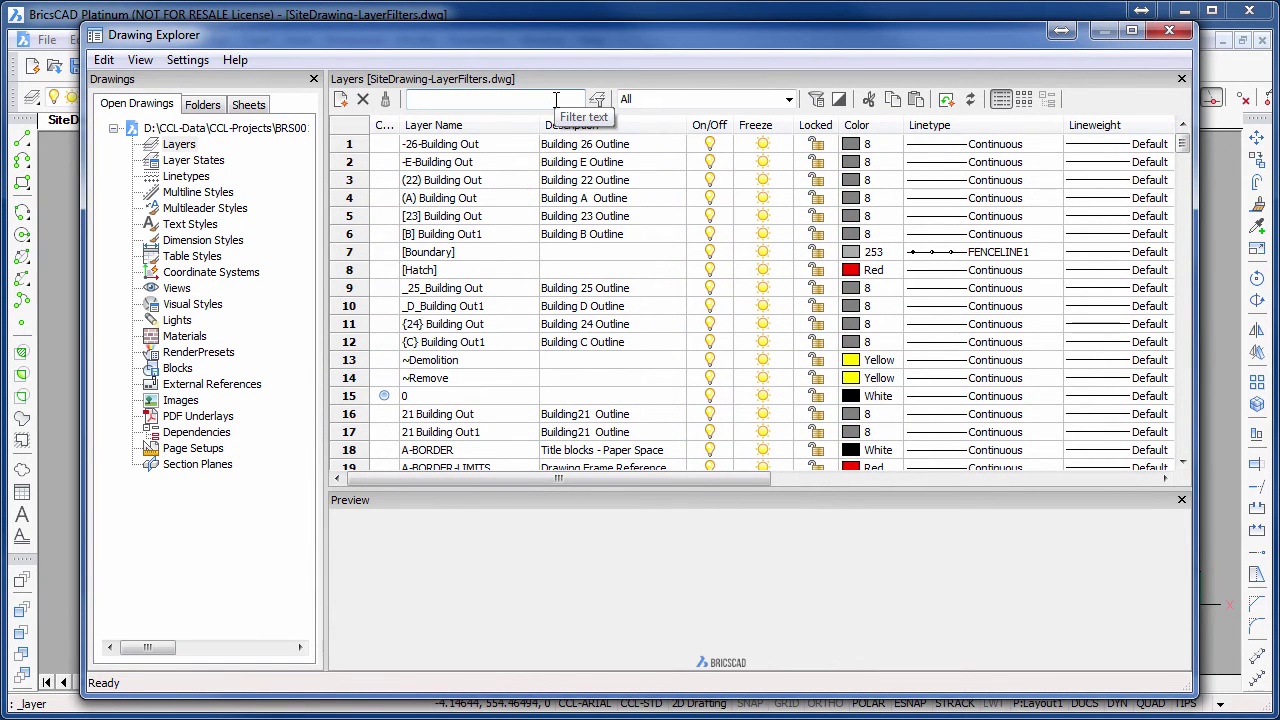
{"action": "type", "text": "text*"}
{"action": "left_click", "coordinate": [599, 101]}
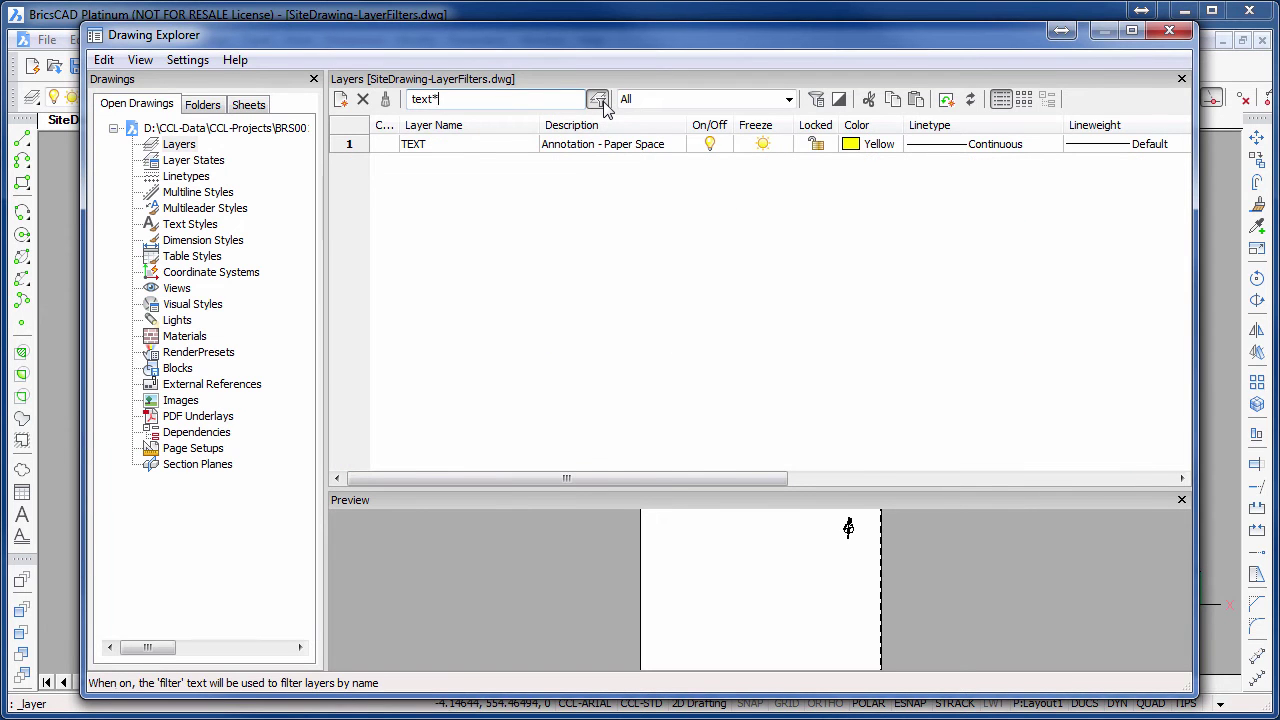
Step: Filter the layer list by the name pattern *water*, and turn the text filter off
{"action": "left_click", "coordinate": [597, 100]}
{"action": "double_click", "coordinate": [424, 99]}
{"action": "type", "text": "*water"}
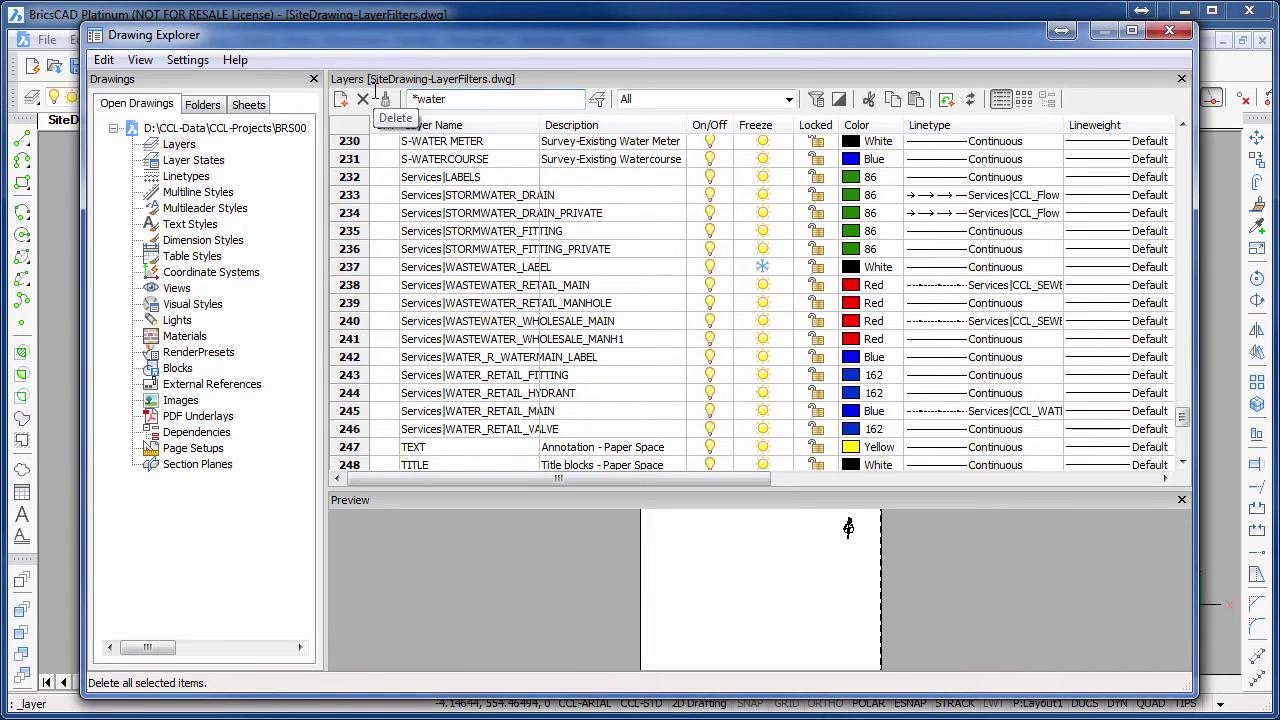
{"action": "left_click", "coordinate": [597, 101]}
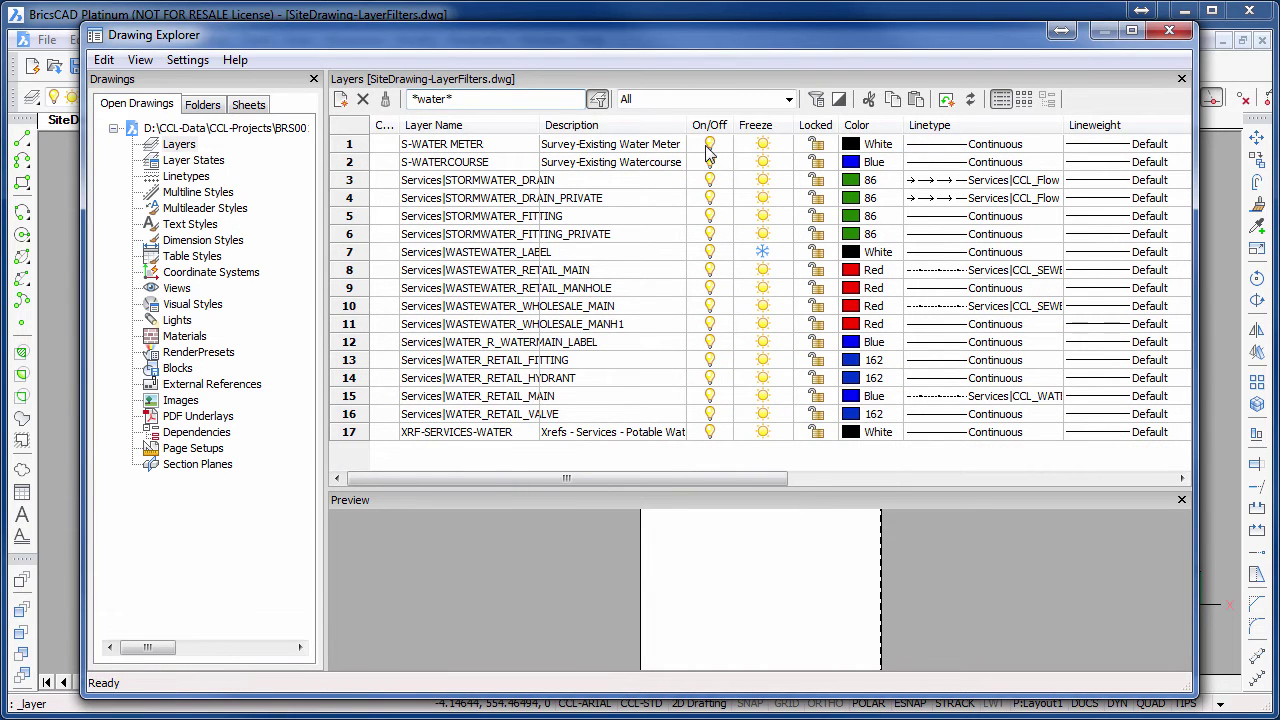
{"action": "left_click", "coordinate": [604, 101]}
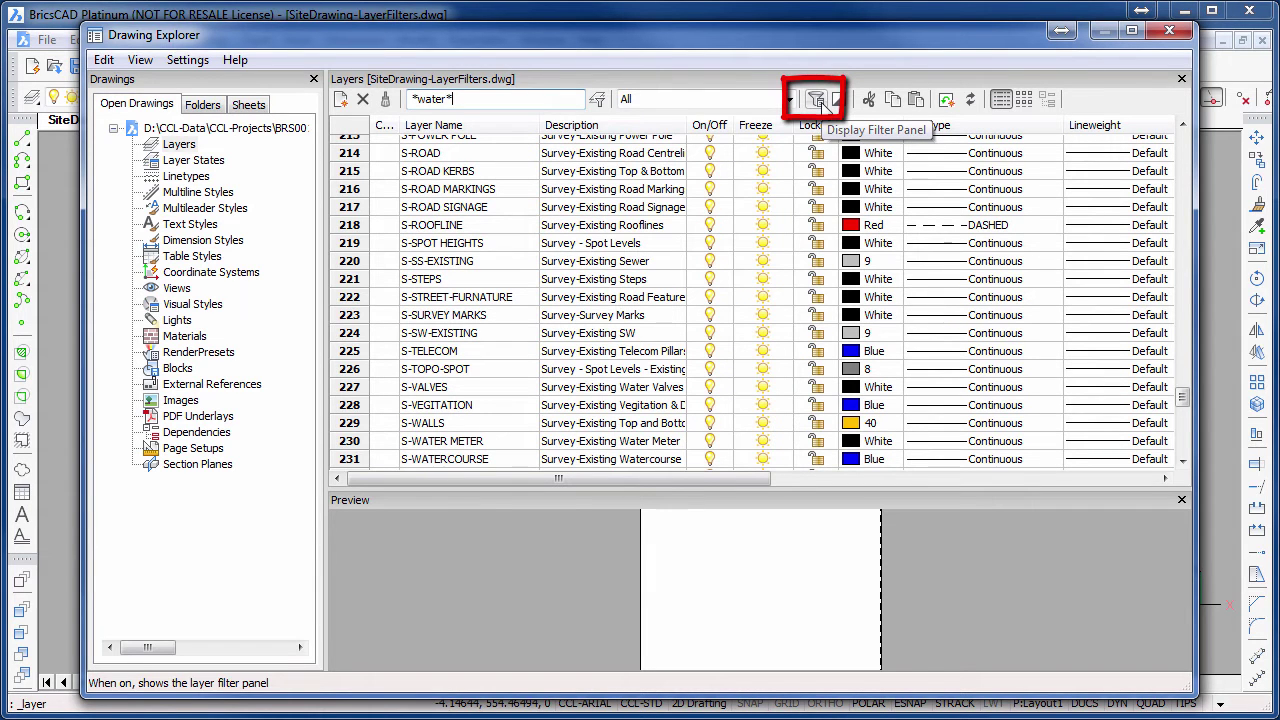
Step: Show the saved layer filters and view the layers matching A- ALL, C- ALL, No Xrefs, Locked and Off Thawed
{"action": "left_click", "coordinate": [821, 104]}
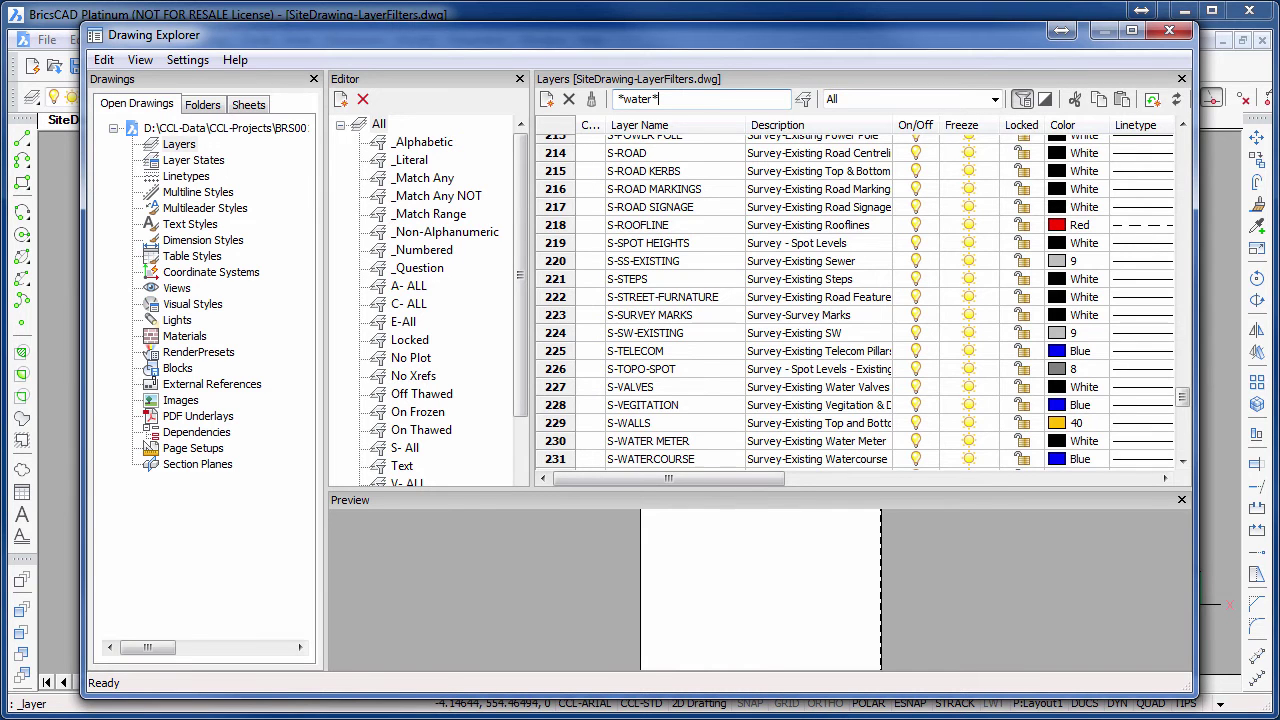
{"action": "left_click", "coordinate": [409, 286]}
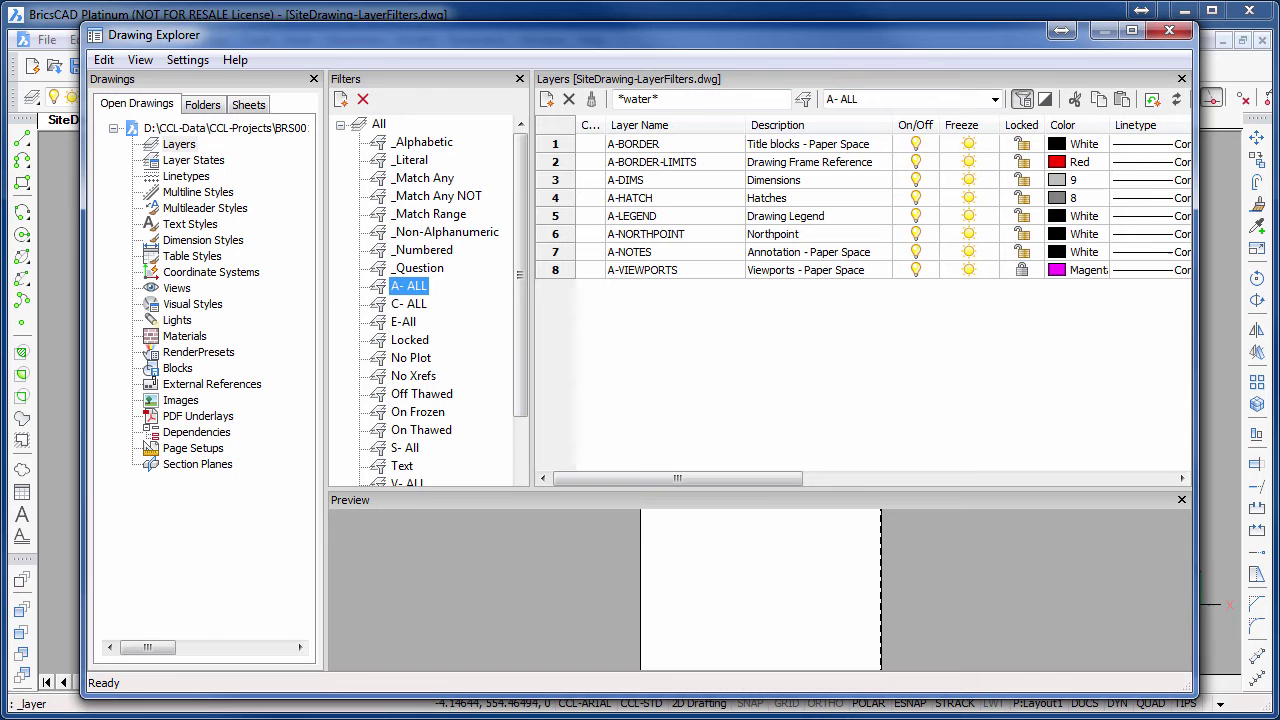
{"action": "left_click", "coordinate": [409, 304]}
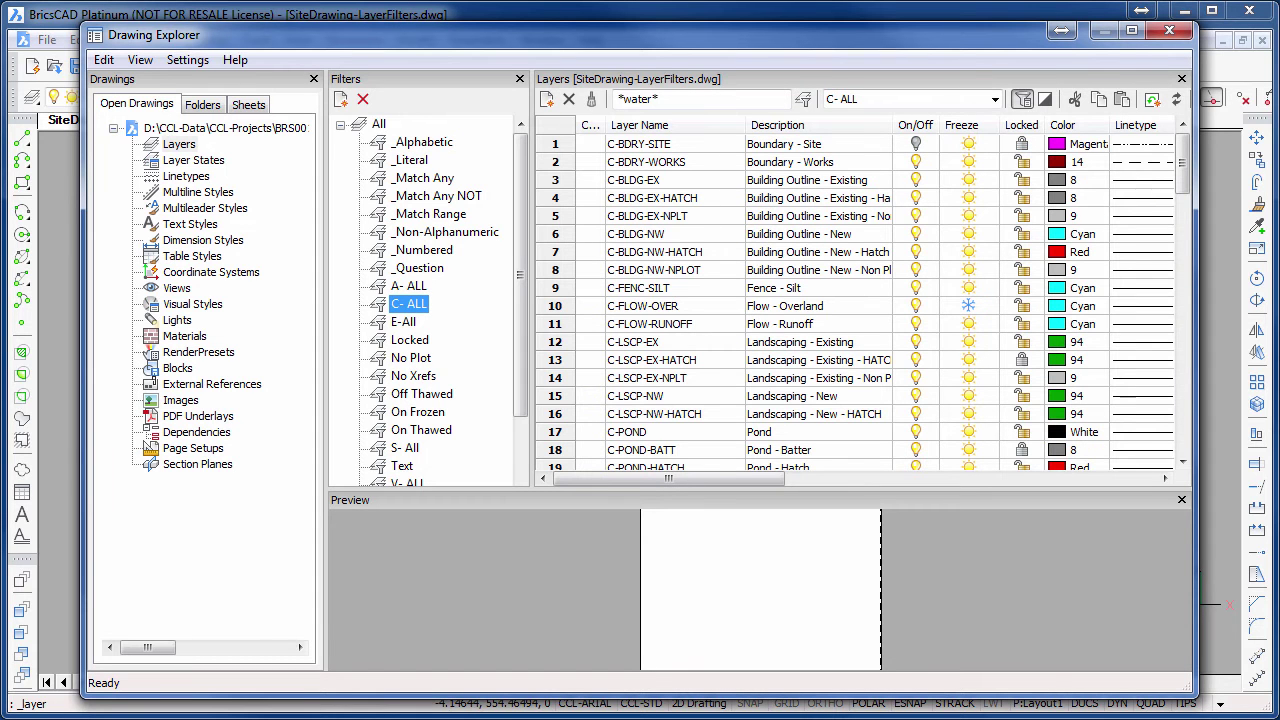
{"action": "left_click", "coordinate": [413, 376]}
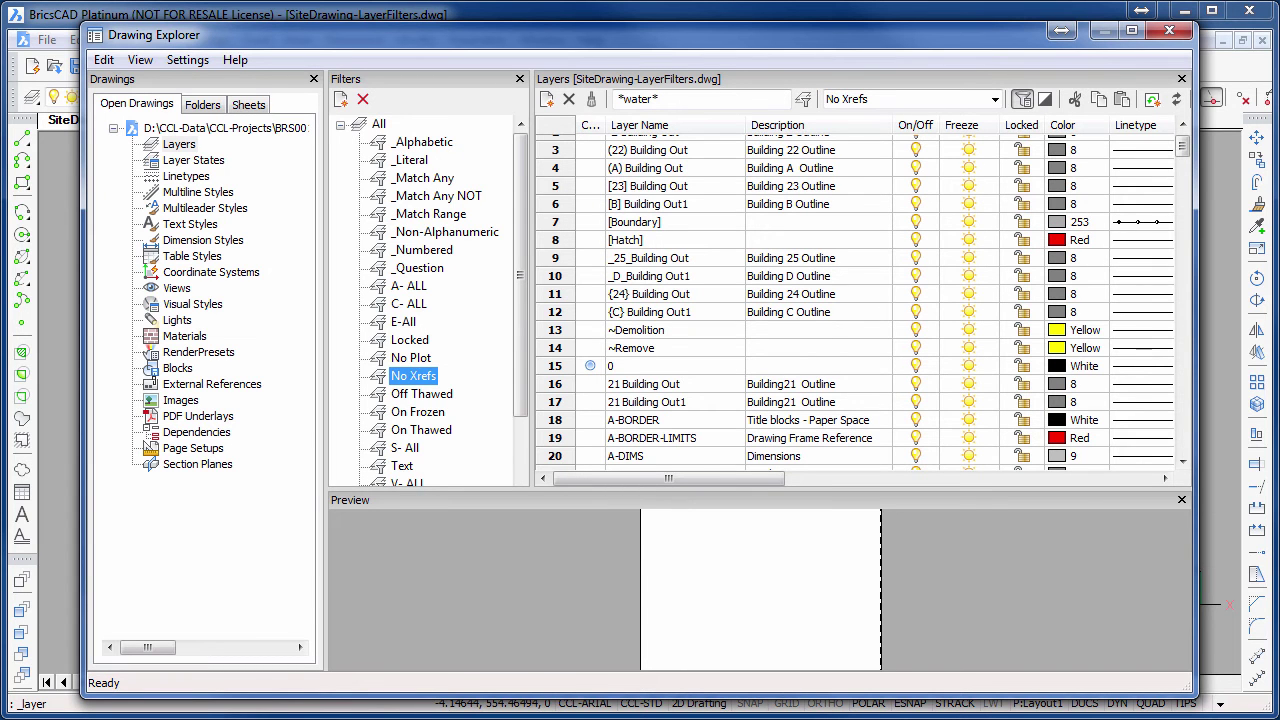
{"action": "left_click", "coordinate": [410, 340]}
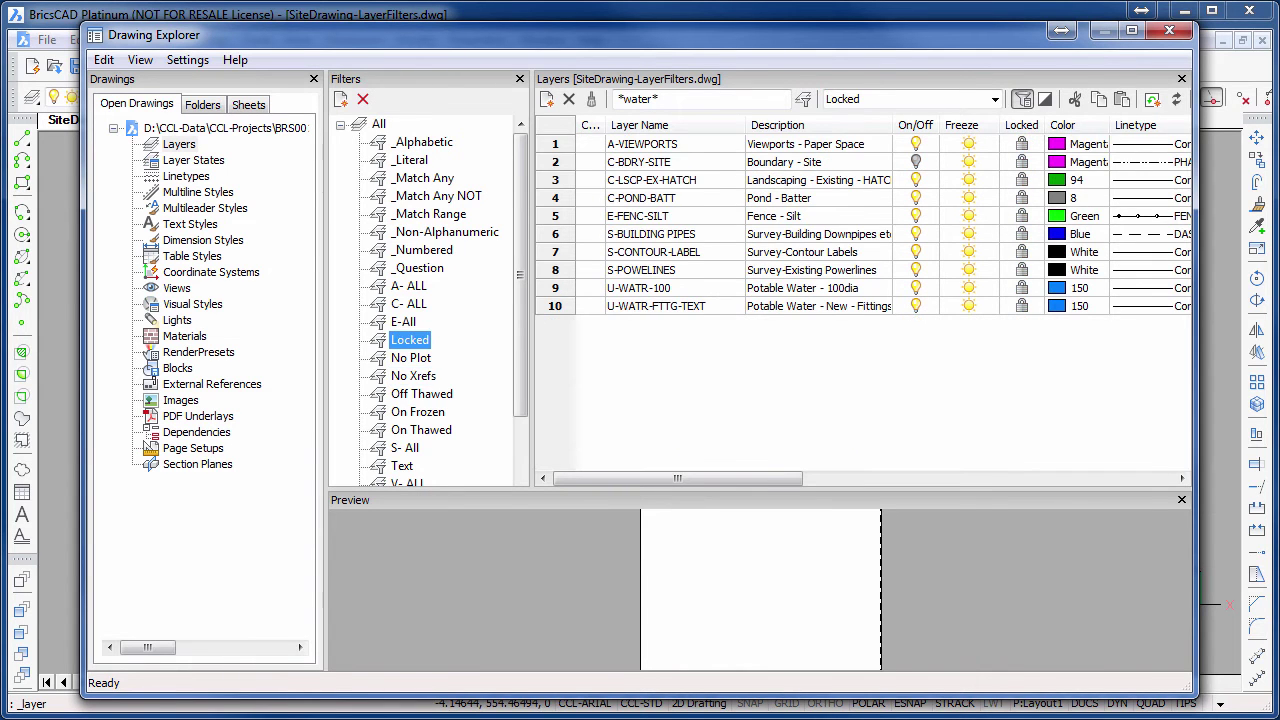
{"action": "left_click", "coordinate": [422, 394]}
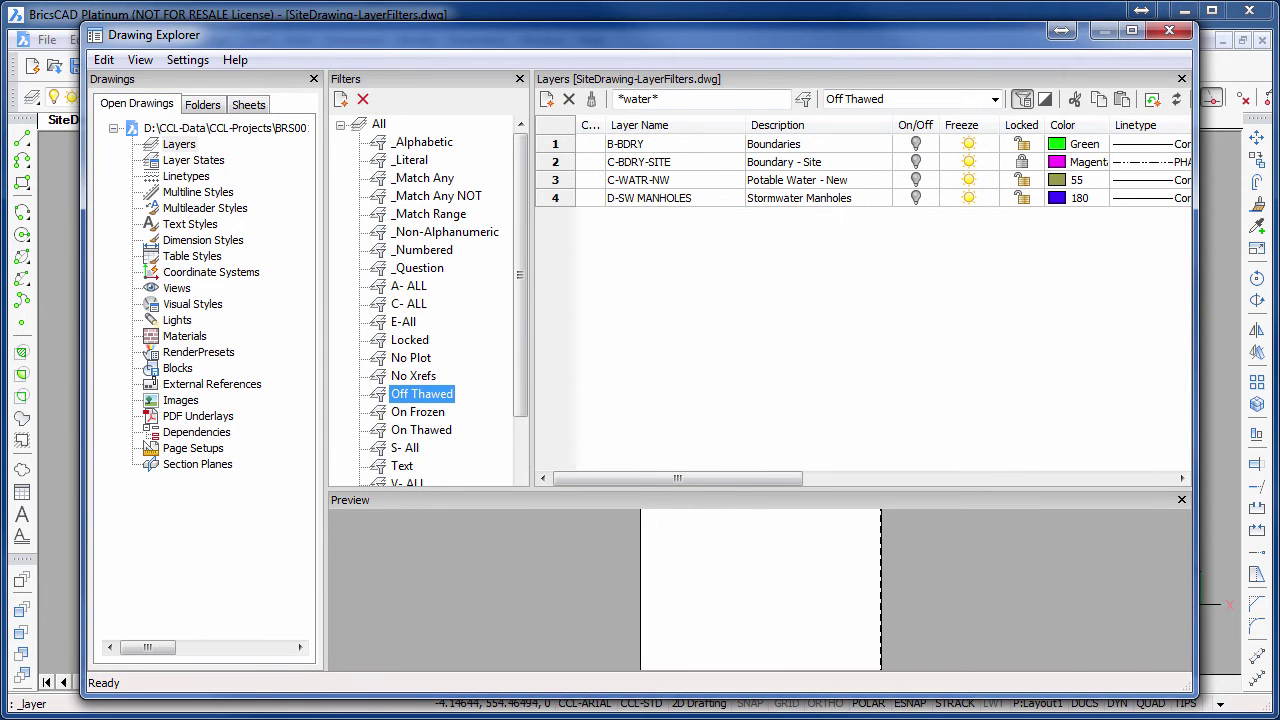
Step: Hide the filter panel and switch the layer filter through All, Locked and No Xrefs, ending on A- ALL
{"action": "left_click", "coordinate": [519, 78]}
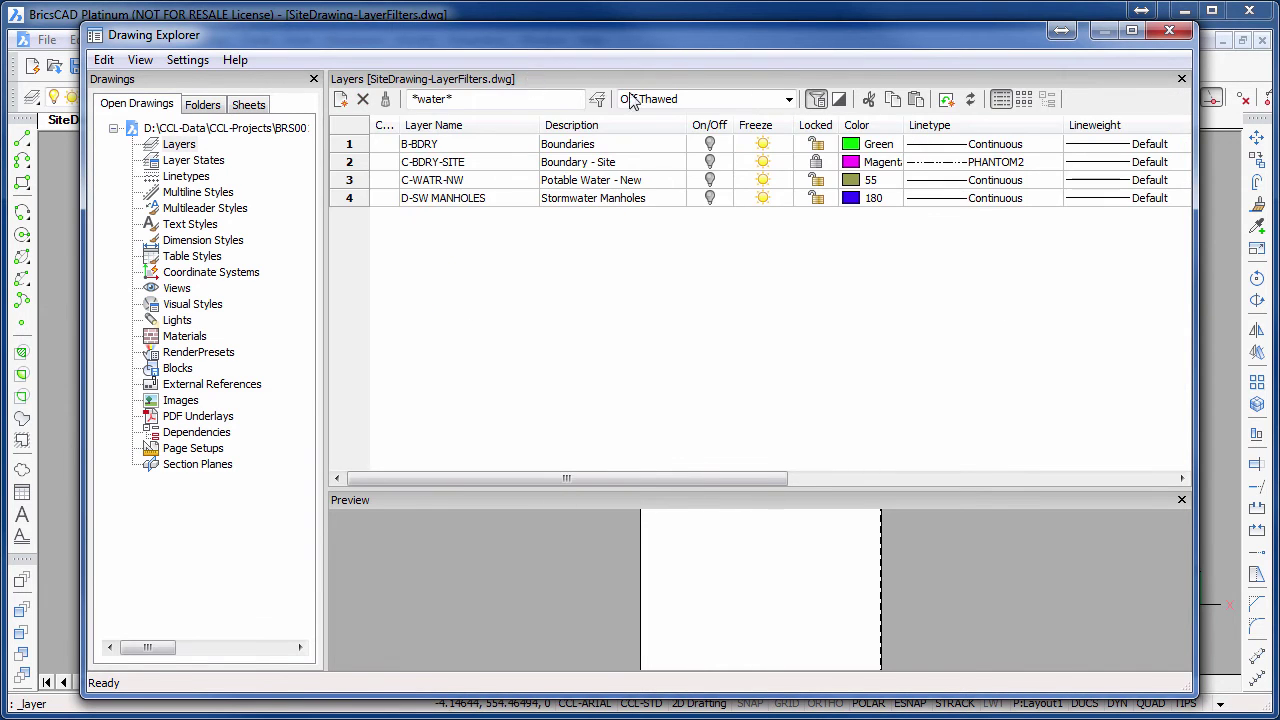
{"action": "left_click", "coordinate": [788, 99]}
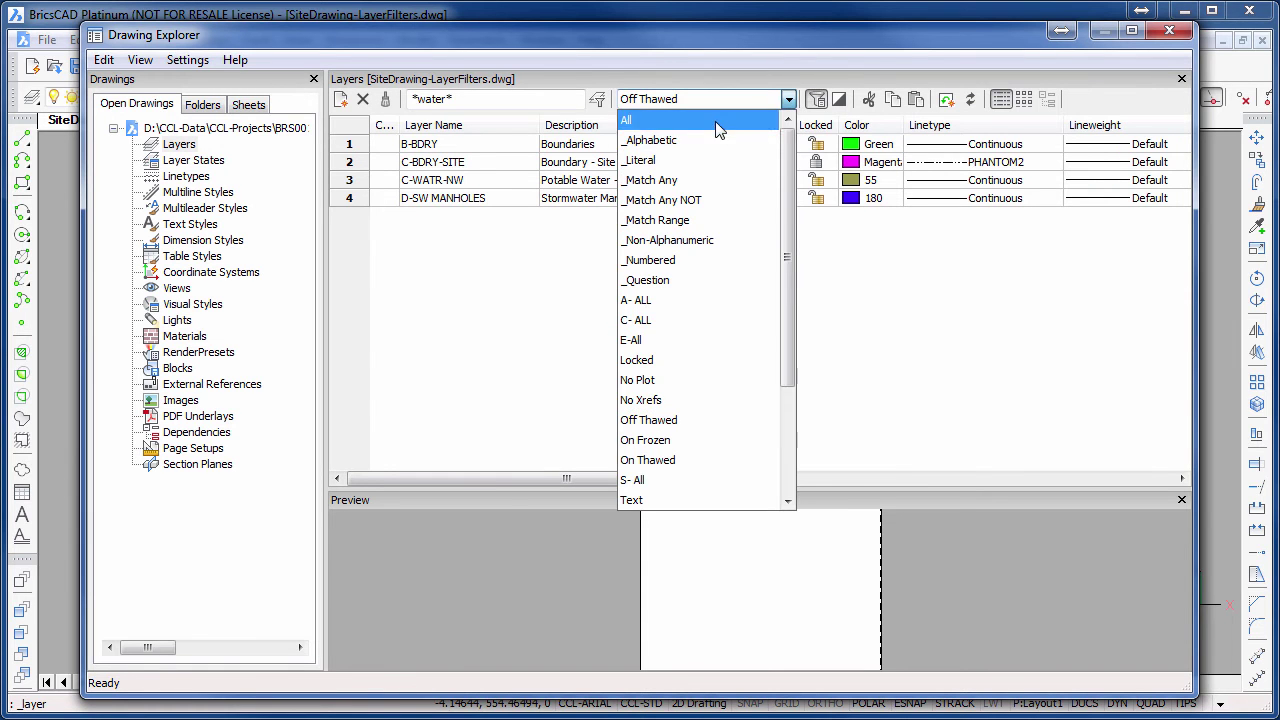
{"action": "left_click", "coordinate": [716, 121]}
{"action": "left_click", "coordinate": [788, 101]}
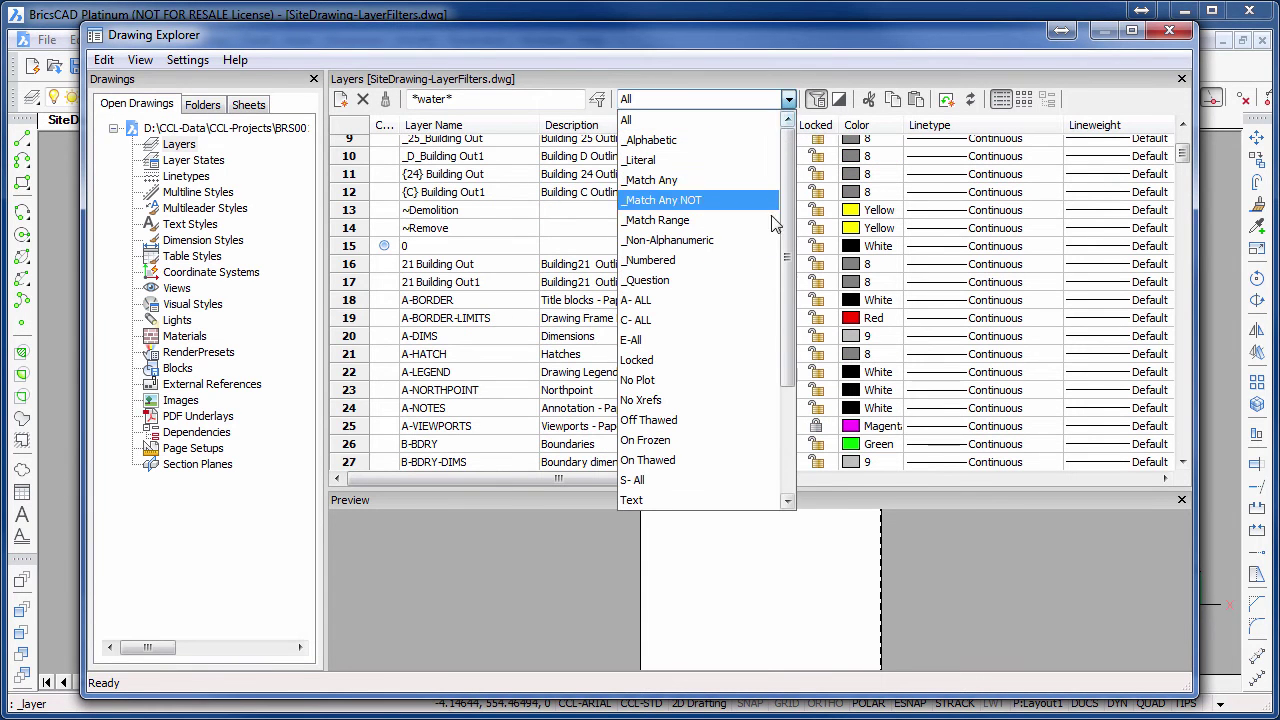
{"action": "left_click", "coordinate": [768, 360]}
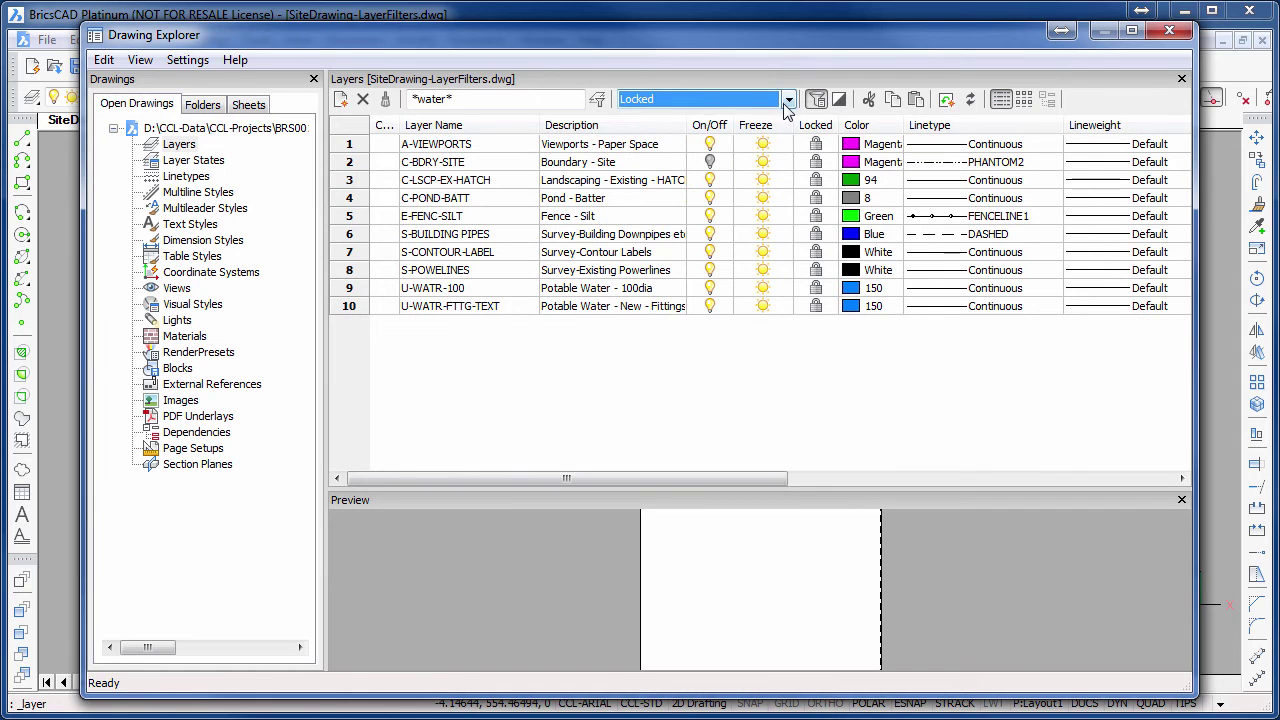
{"action": "left_click", "coordinate": [788, 100]}
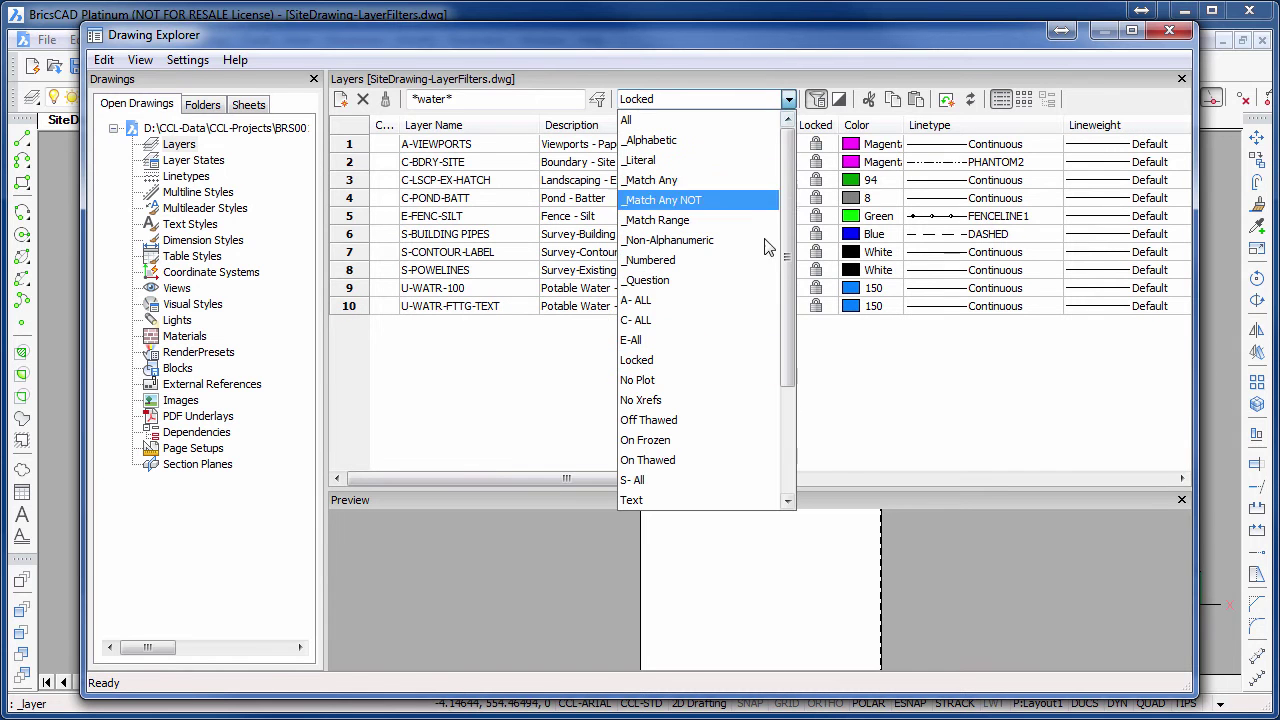
{"action": "left_click", "coordinate": [739, 399]}
{"action": "left_click", "coordinate": [788, 99]}
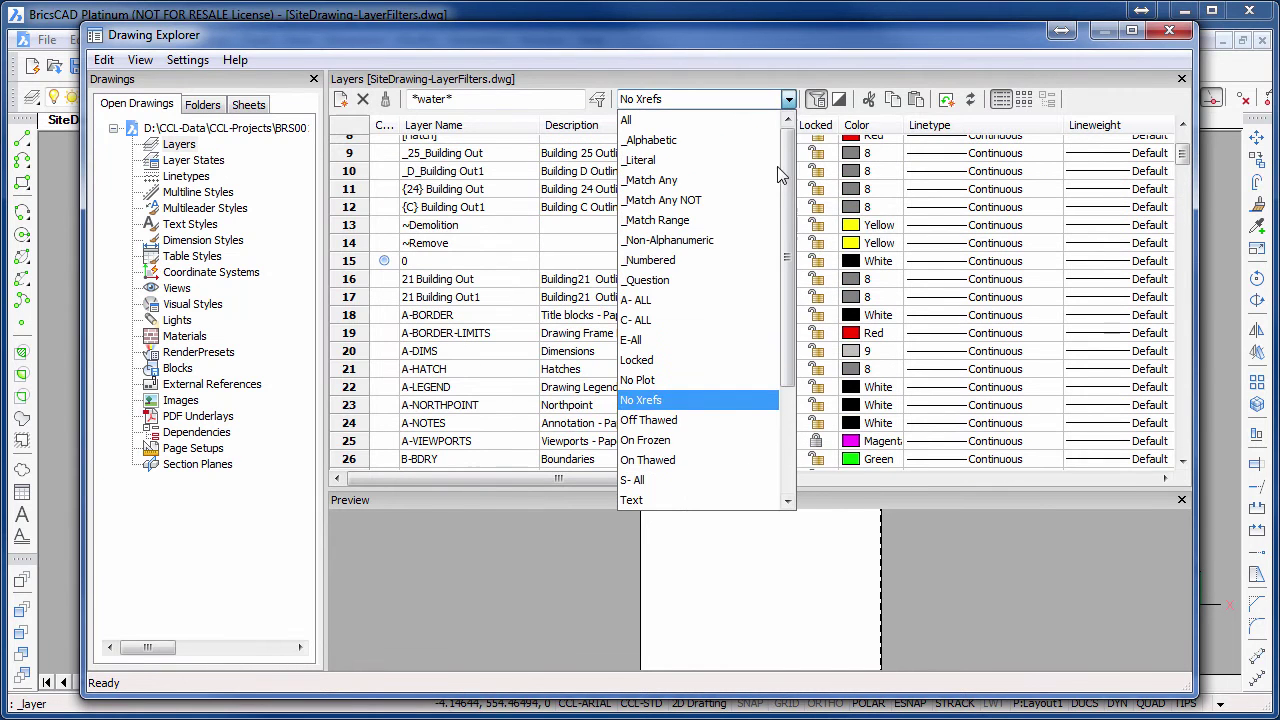
{"action": "left_click", "coordinate": [758, 302]}
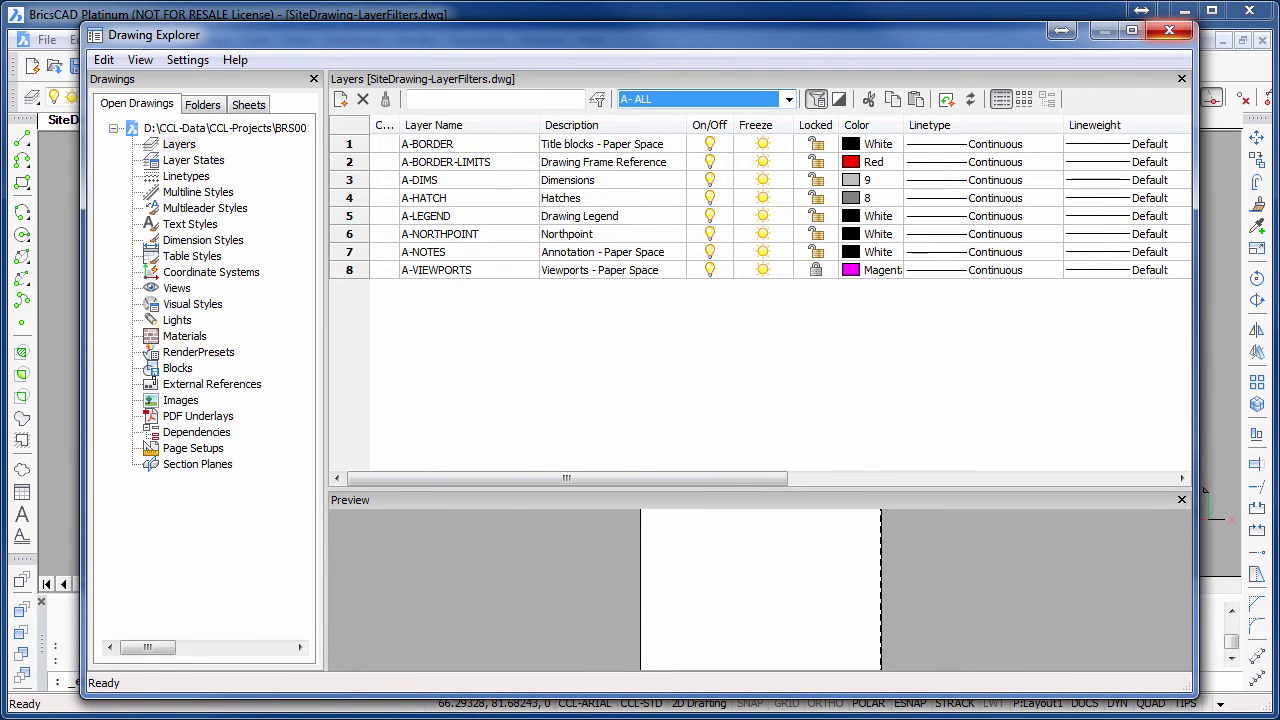
Step: Close the Drawing Explorer and examine which layers the drawing's layer control lists
{"action": "left_click", "coordinate": [1169, 31]}
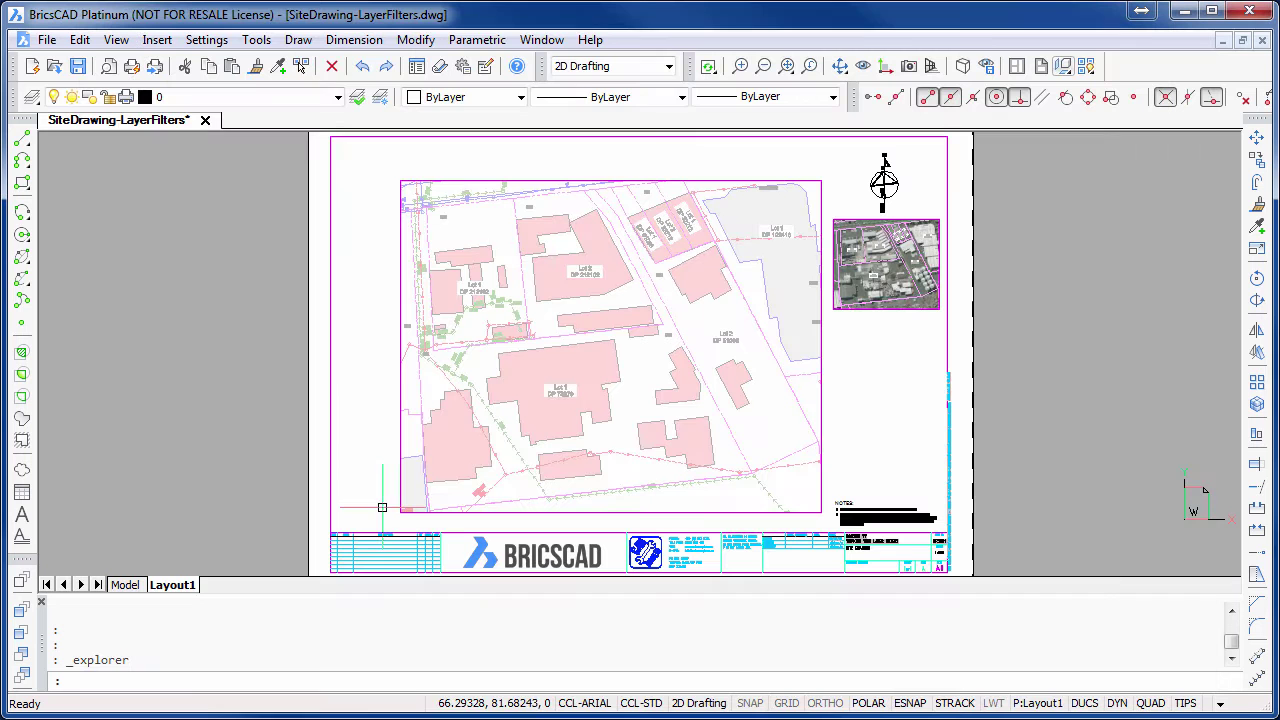
{"action": "left_click", "coordinate": [338, 97]}
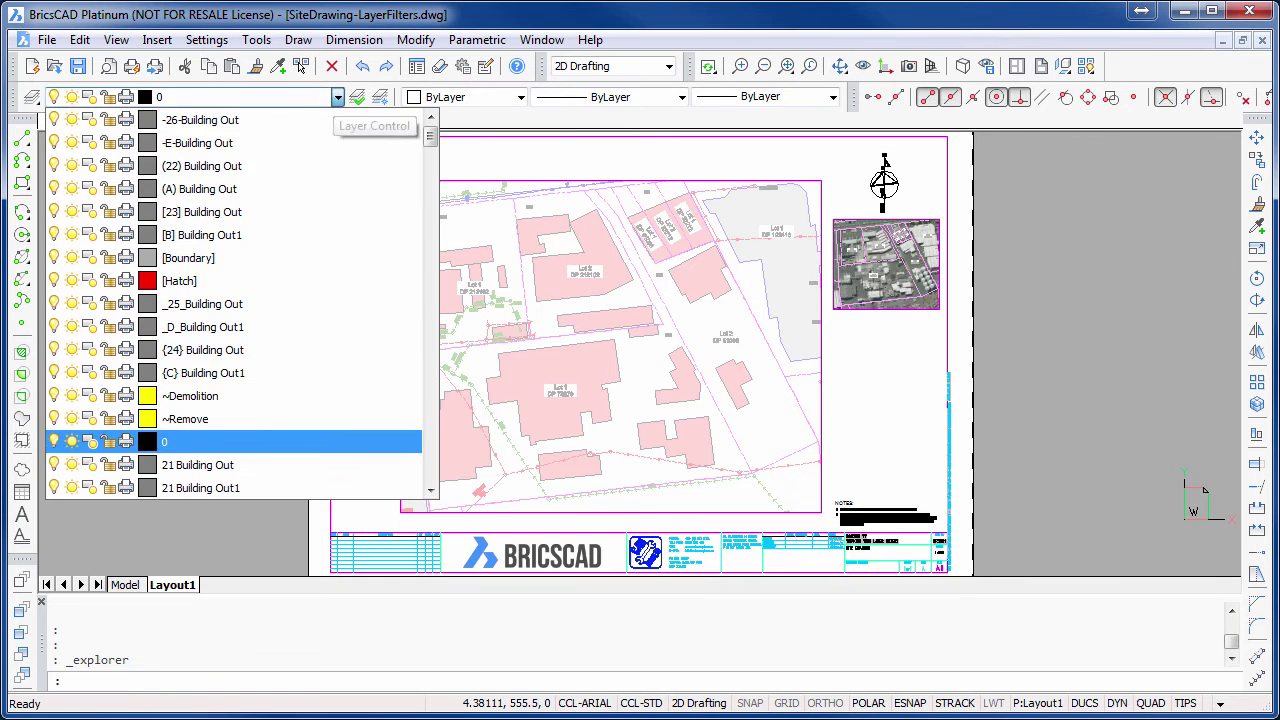
{"action": "left_click_drag", "start_coordinate": [430, 137], "coordinate": [430, 314]}
{"action": "scroll", "coordinate": [240, 300], "scroll_direction": "up", "scroll_amount": 15}
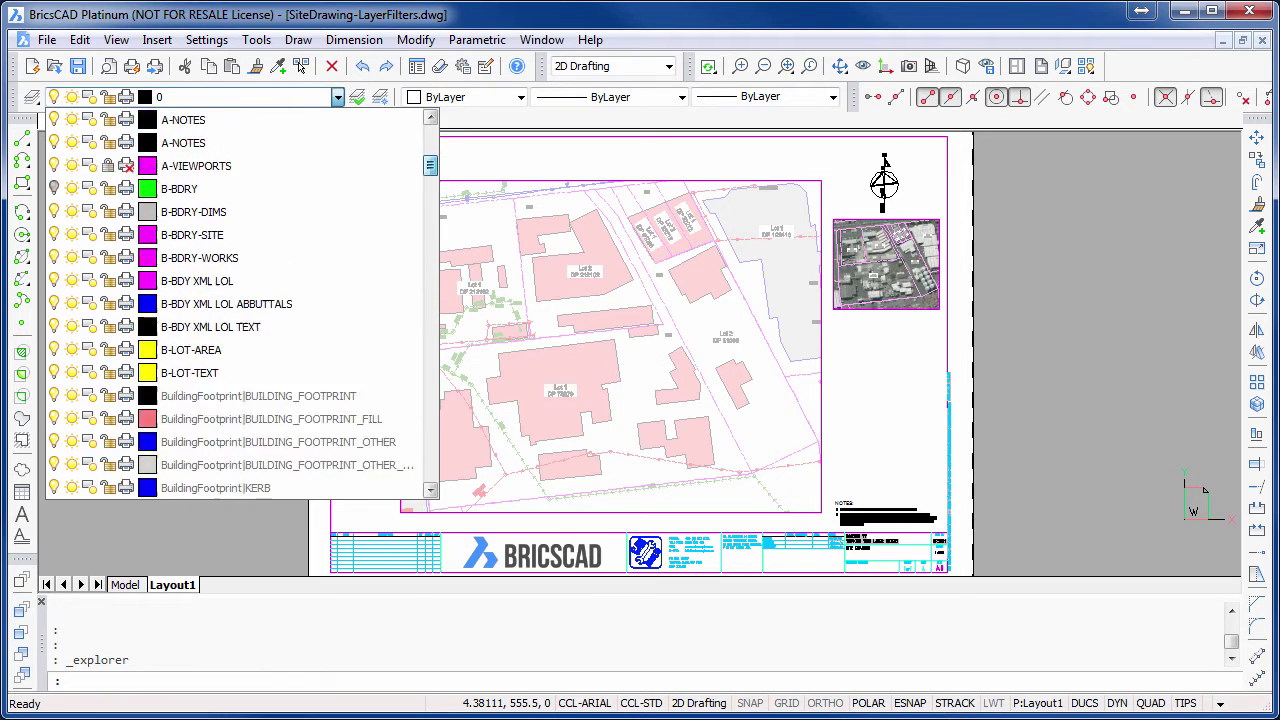
{"action": "left_click", "coordinate": [490, 15]}
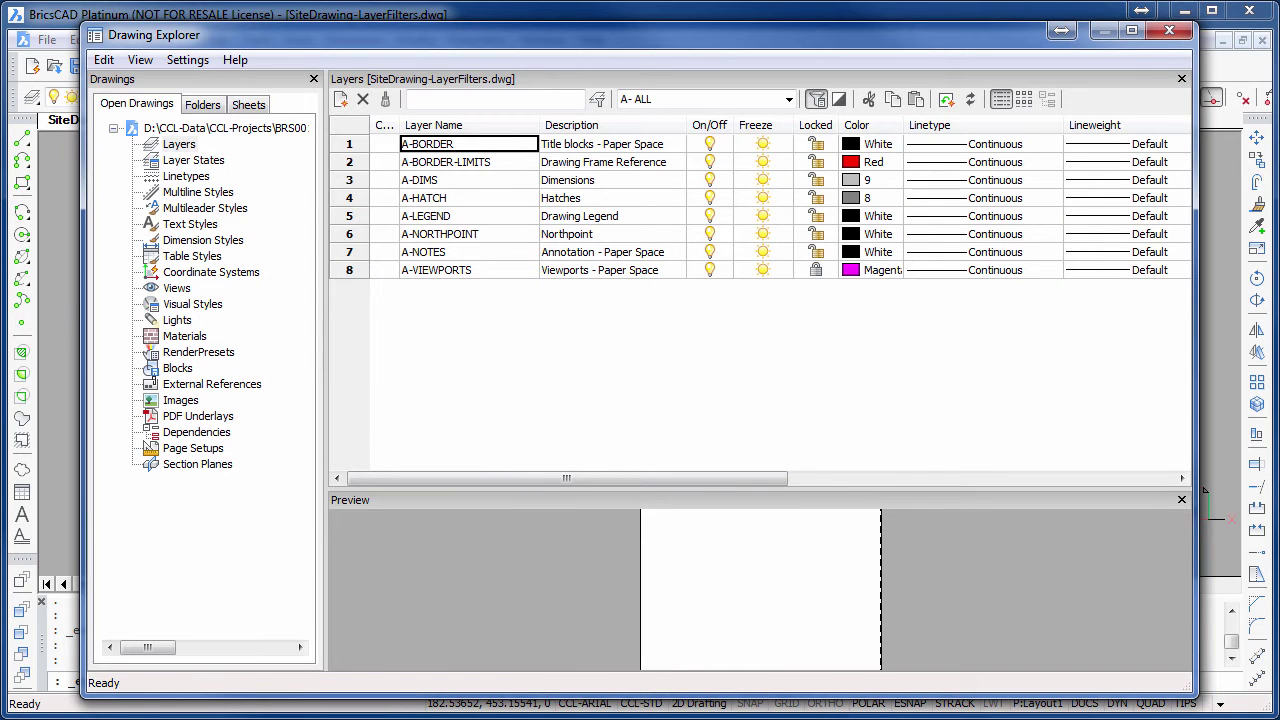
Step: Turn on applying the A- ALL layer filter to the layer toolbar from the Drawing Explorer
{"action": "left_click", "coordinate": [140, 60]}
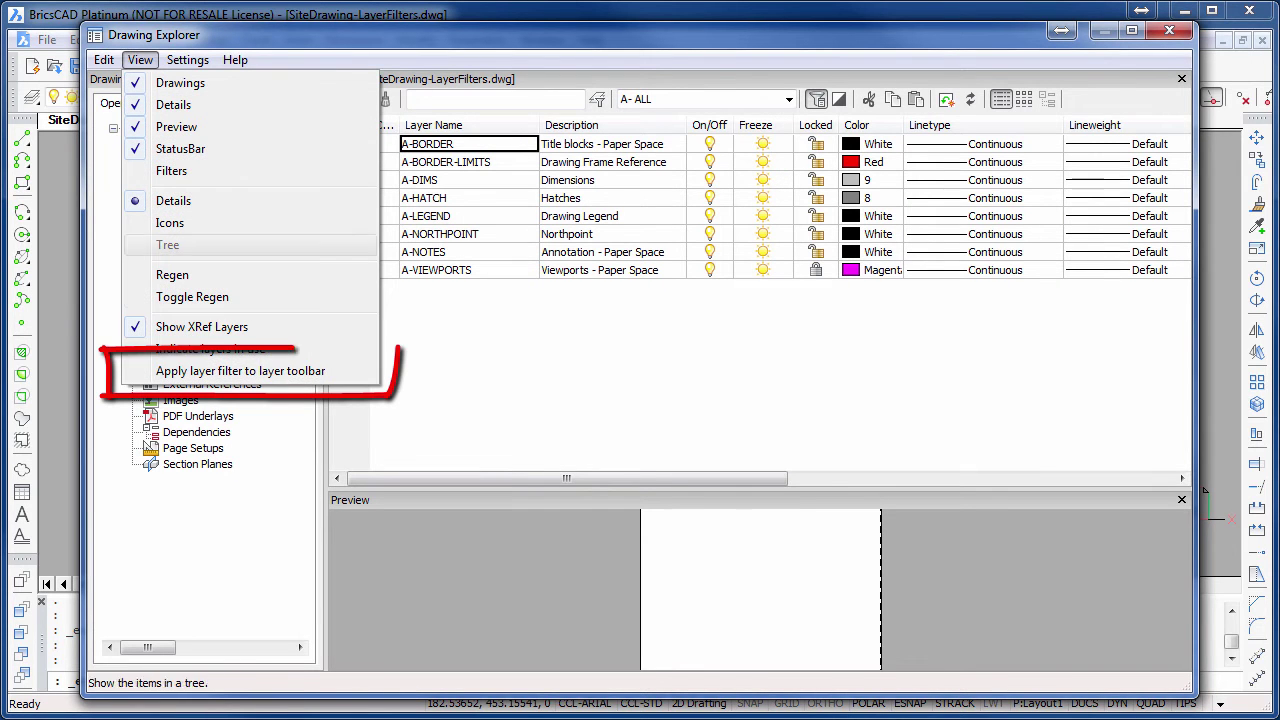
{"action": "left_click", "coordinate": [240, 371]}
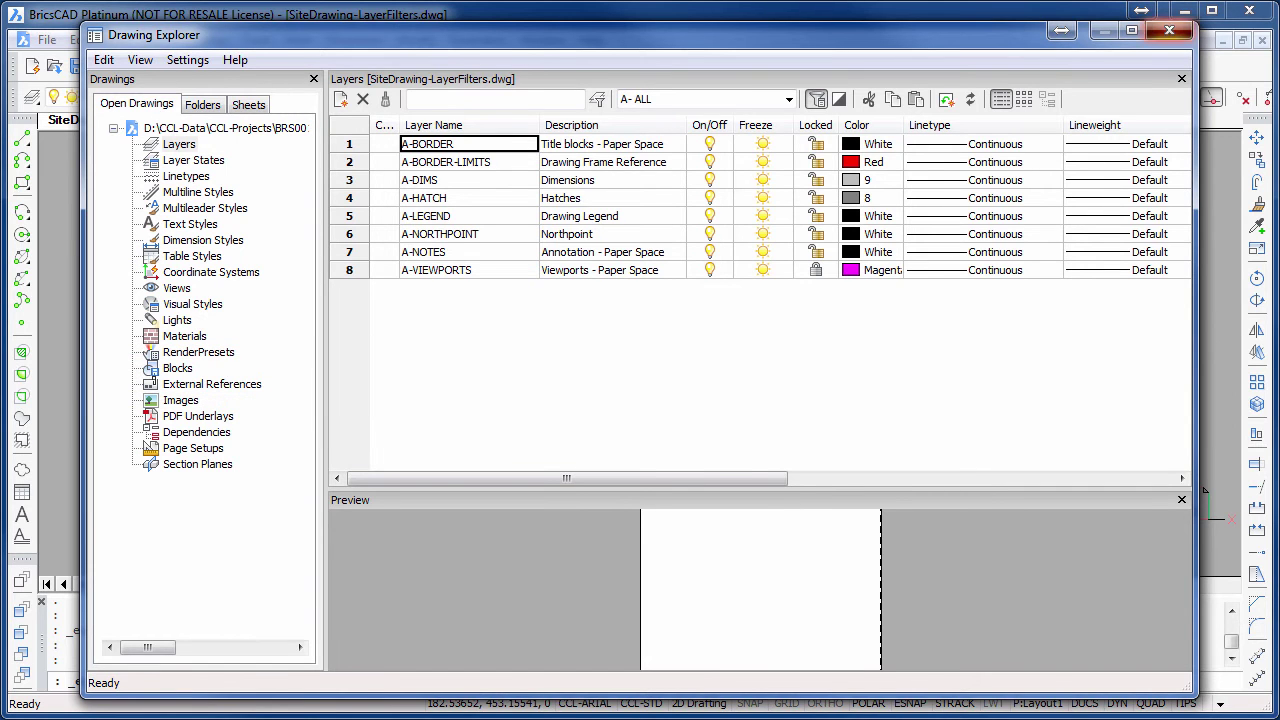
Step: Close the Drawing Explorer and check the filtered layer list in the drawing's layer control
{"action": "left_click", "coordinate": [1169, 30]}
{"action": "left_click", "coordinate": [338, 97]}
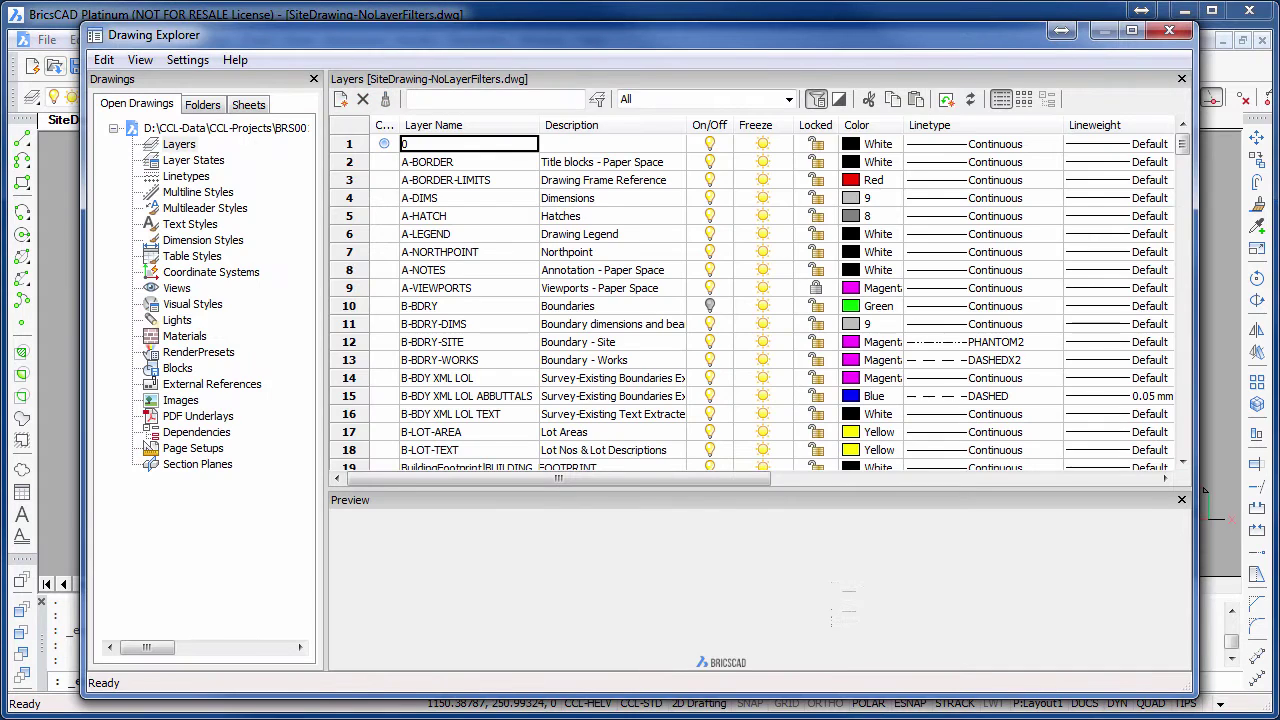
Step: Show the layer filters and start a property filter named Text with the layer name pattern *text
{"action": "left_click", "coordinate": [818, 99]}
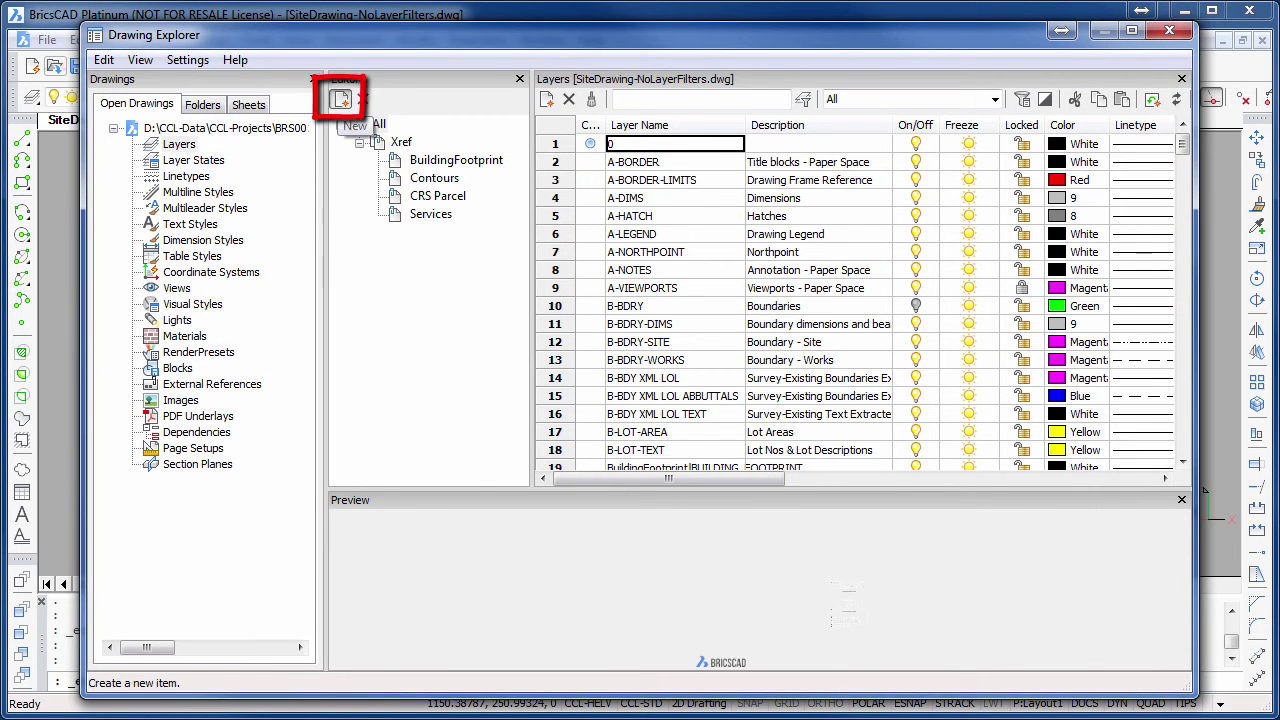
{"action": "left_click", "coordinate": [340, 99]}
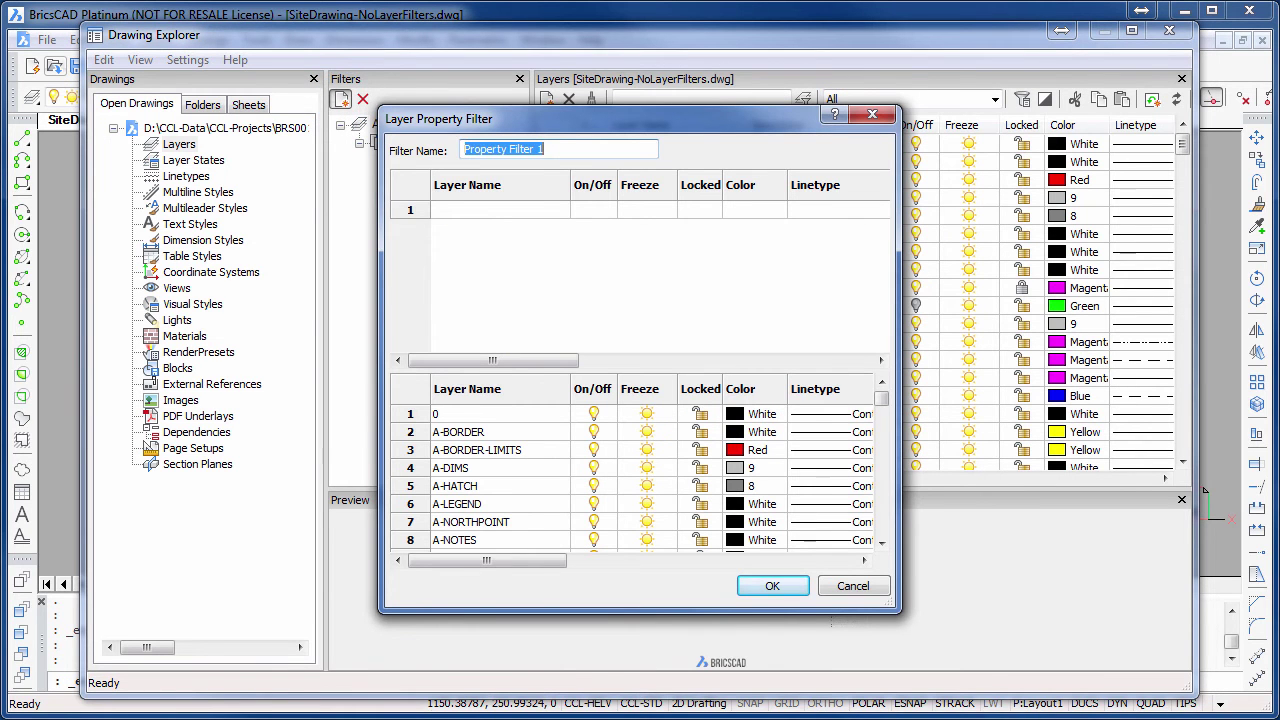
{"action": "type", "text": "Text"}
{"action": "left_click", "coordinate": [499, 210]}
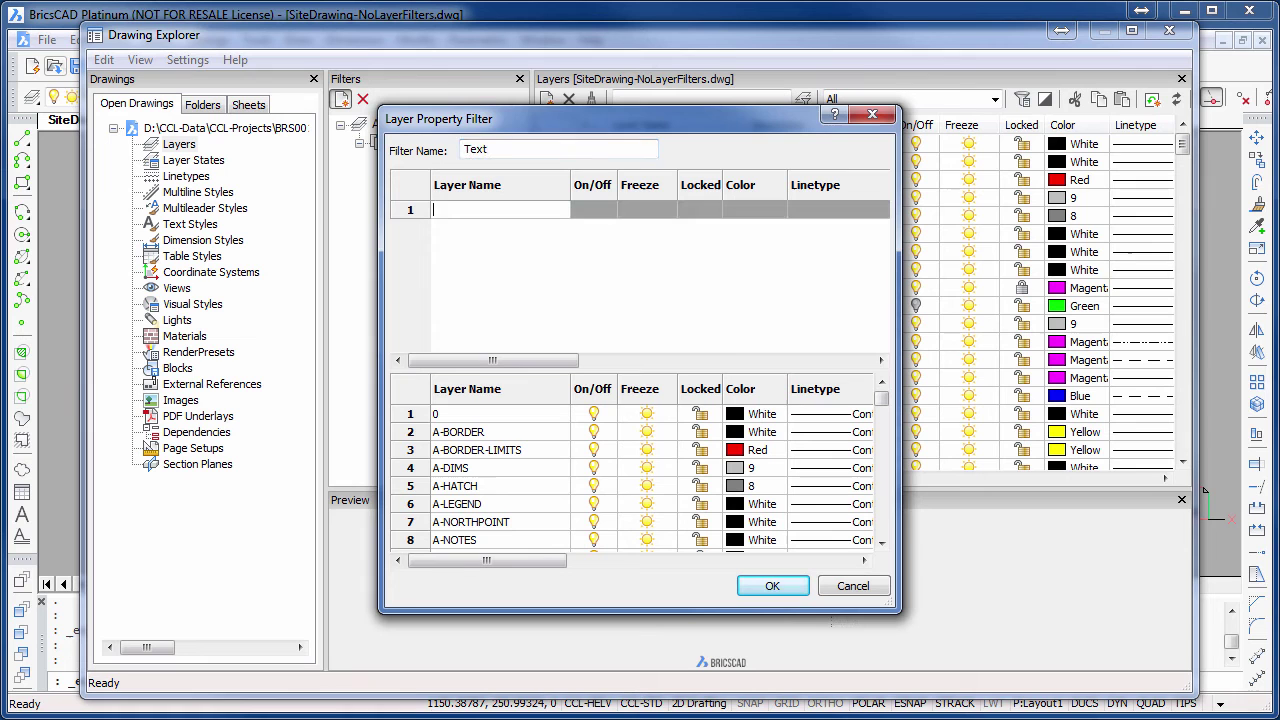
{"action": "type", "text": "*text"}
{"action": "key", "text": "Return"}
Step: Add the layer name patterns *anno and *txt to the Text filter and save it
{"action": "left_click", "coordinate": [500, 228]}
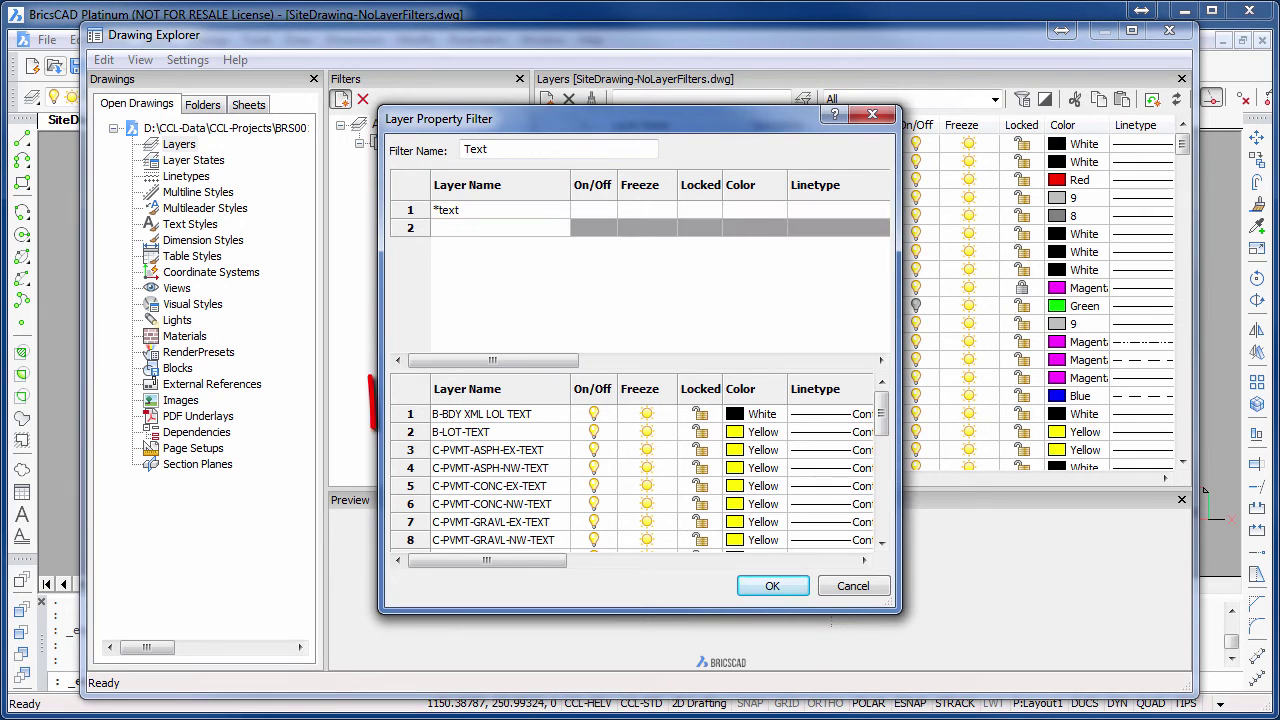
{"action": "type", "text": "*anno"}
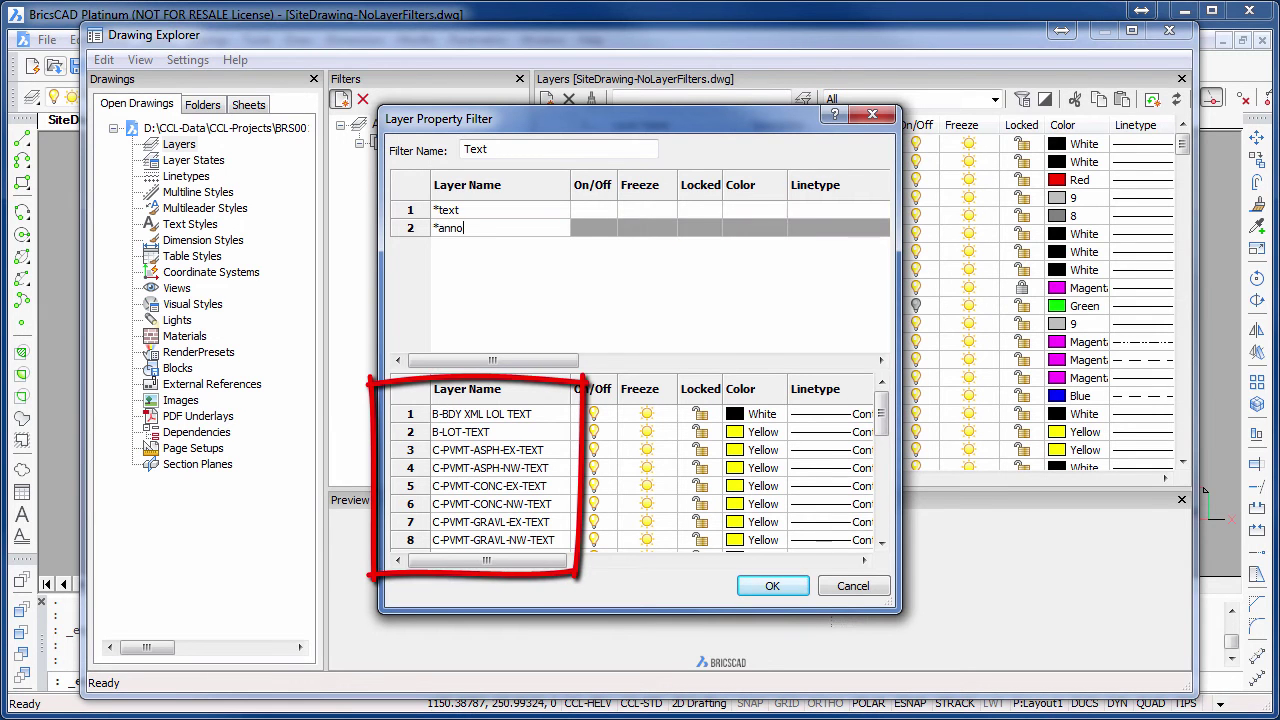
{"action": "key", "text": "Return"}
{"action": "double_click", "coordinate": [500, 246]}
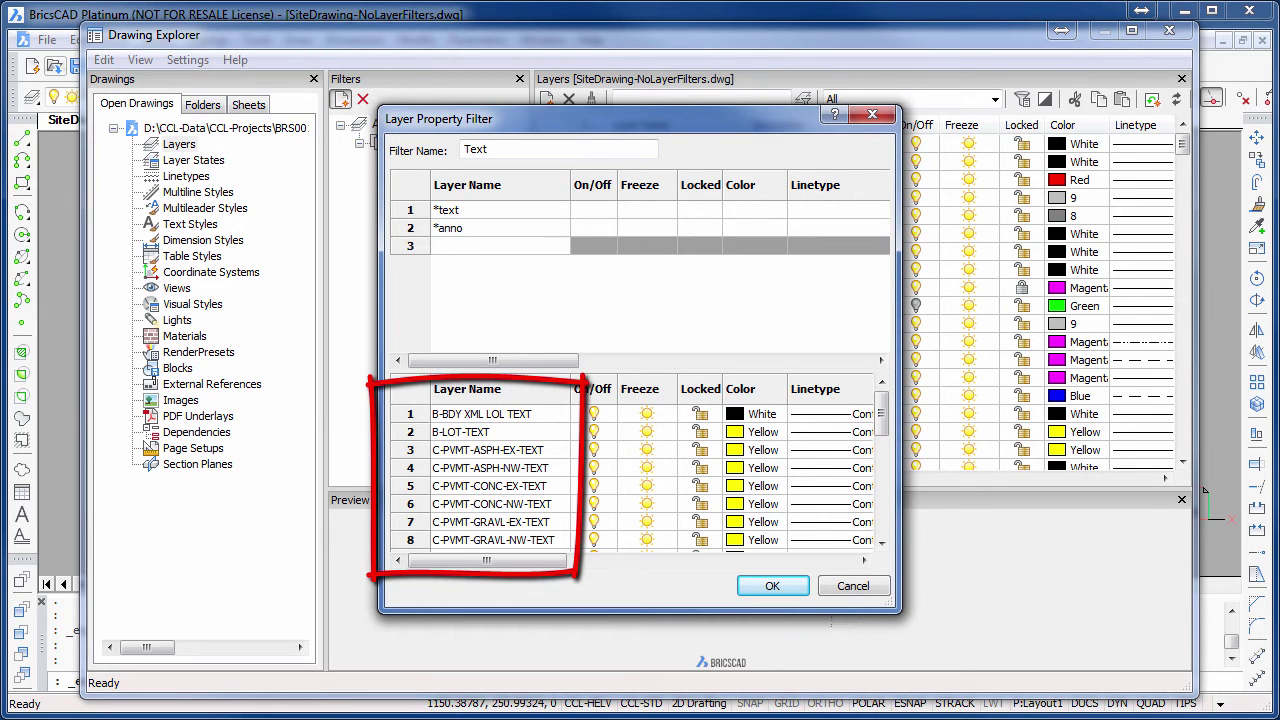
{"action": "type", "text": "*txt"}
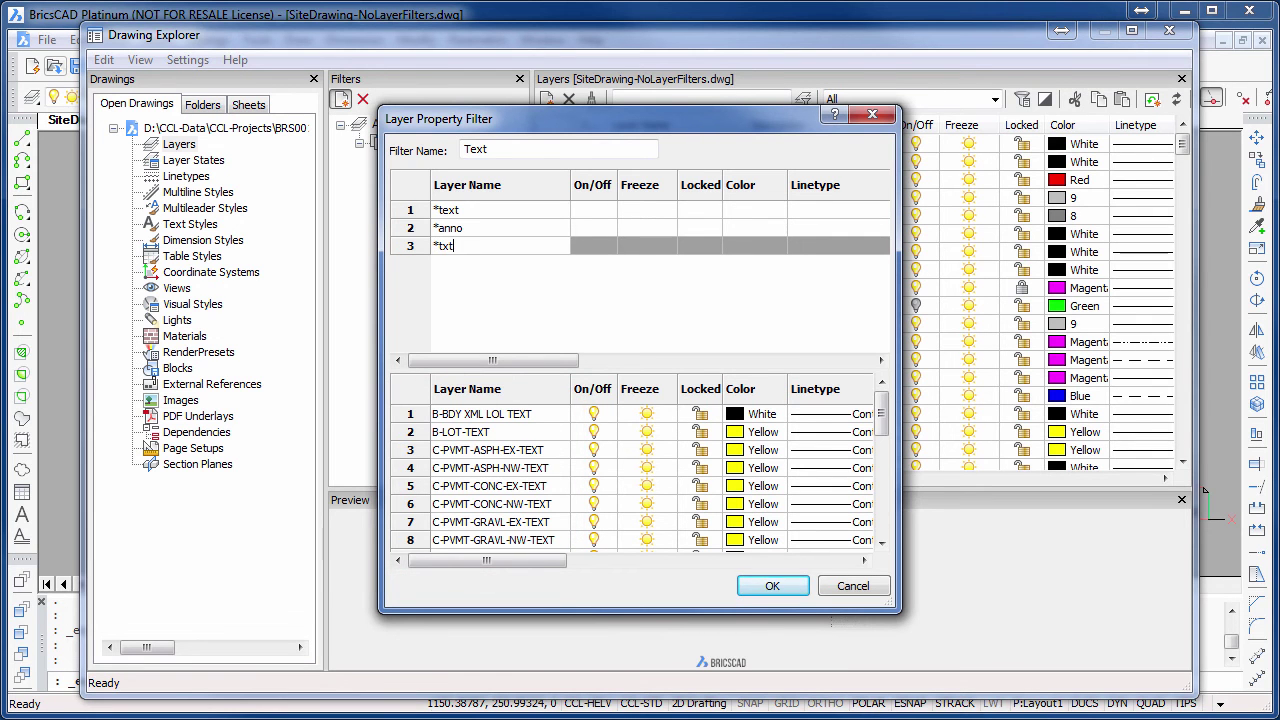
{"action": "key", "text": "Return"}
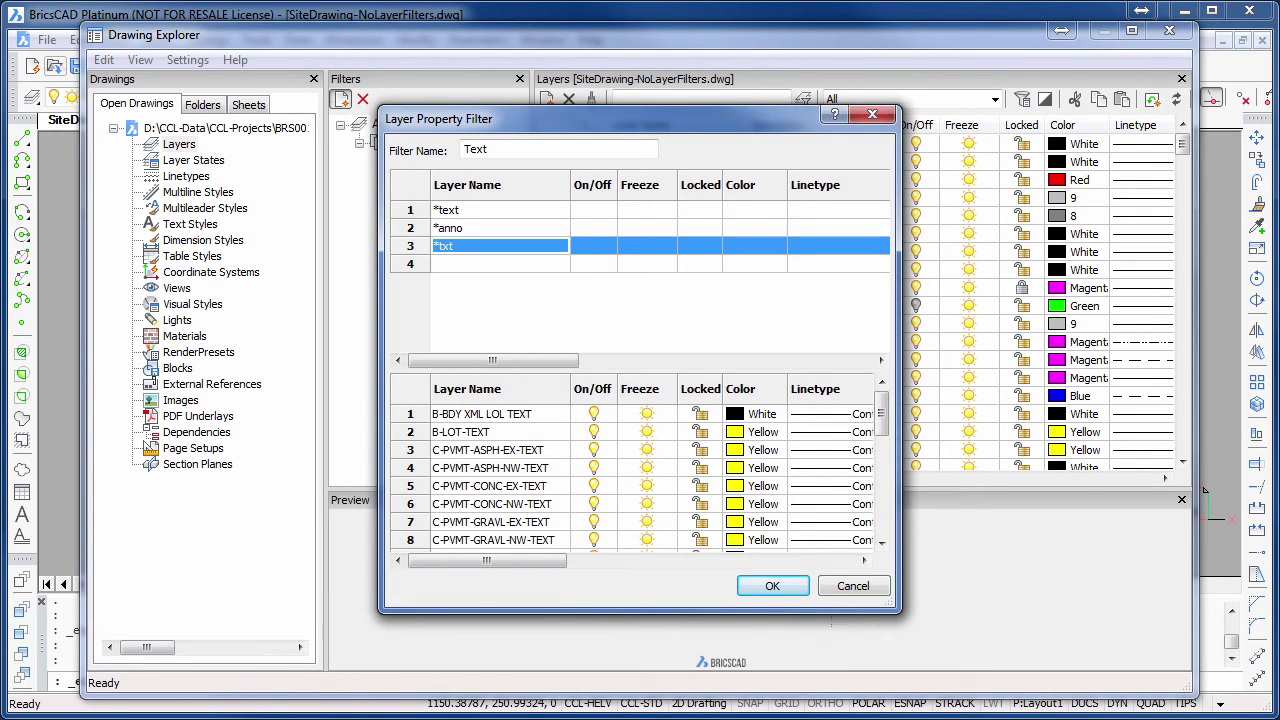
{"action": "key", "text": "Up"}
{"action": "key", "text": "Up"}
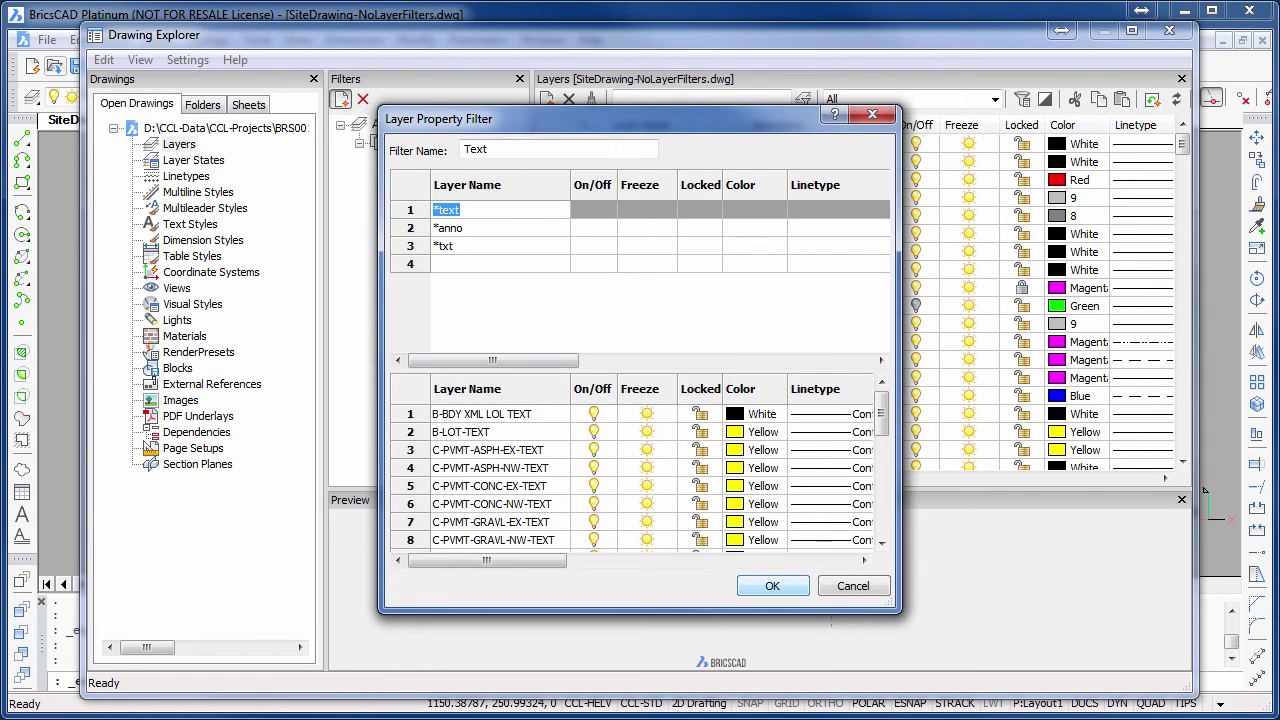
{"action": "left_click", "coordinate": [772, 586]}
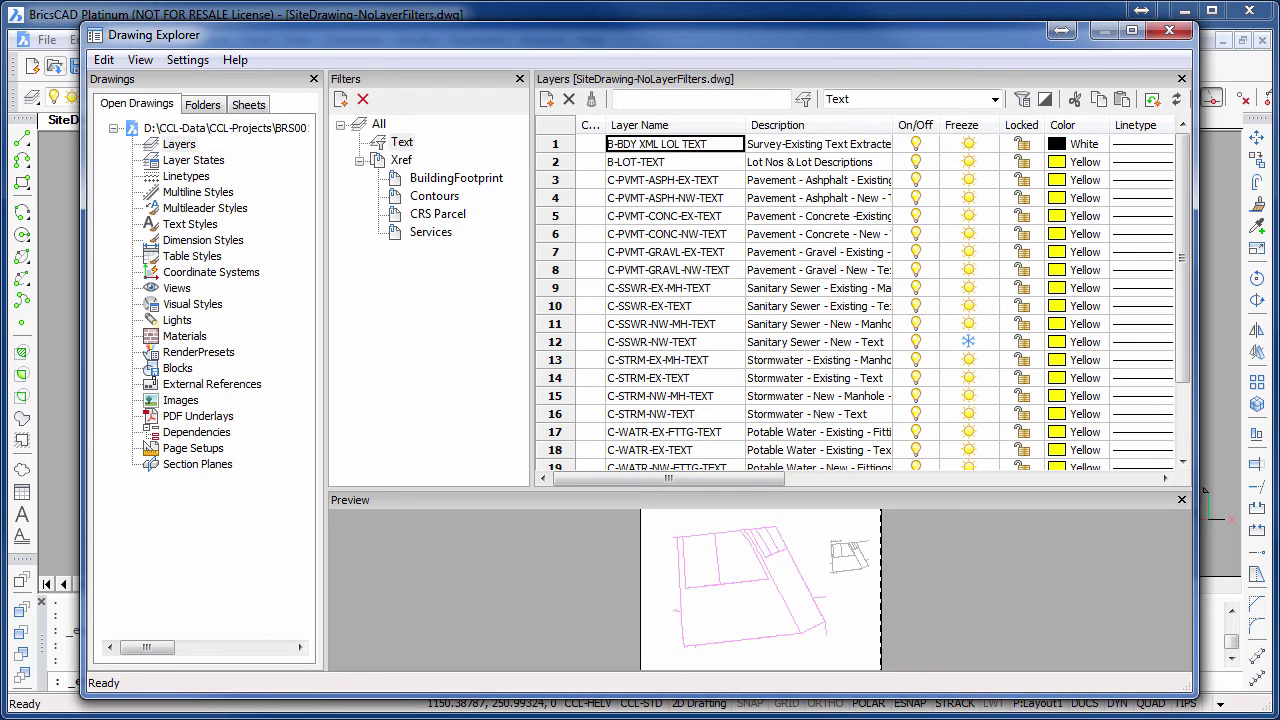
Step: Widen the Layer Name column and compare the layers listed under the Text filter and under All
{"action": "left_click_drag", "start_coordinate": [746, 125], "coordinate": [766, 125]}
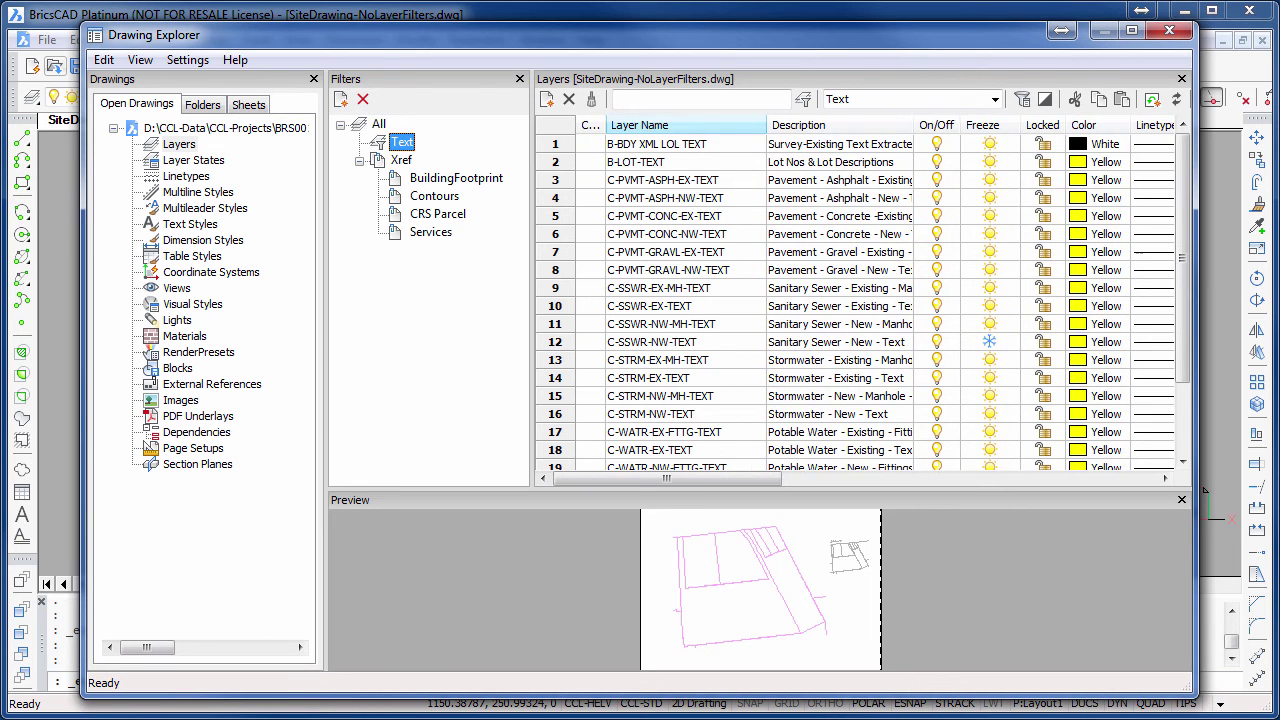
{"action": "left_click", "coordinate": [379, 124]}
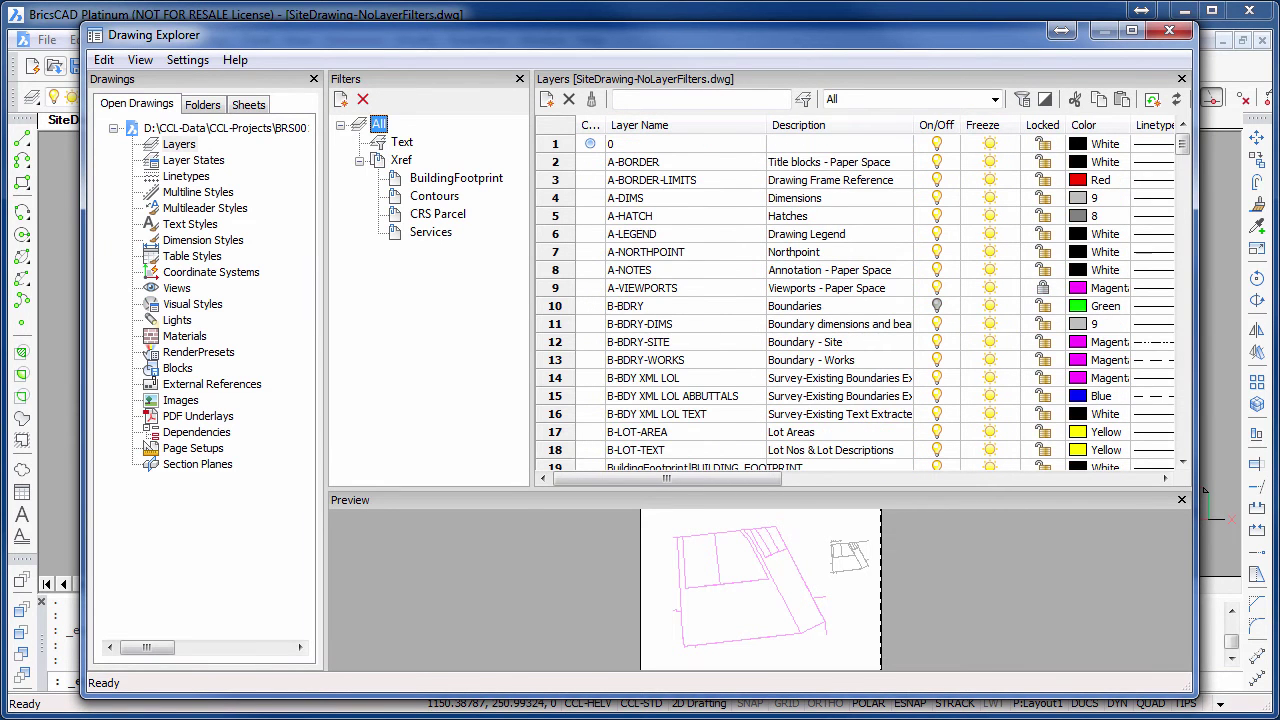
{"action": "left_click", "coordinate": [401, 142]}
{"action": "left_click", "coordinate": [379, 124]}
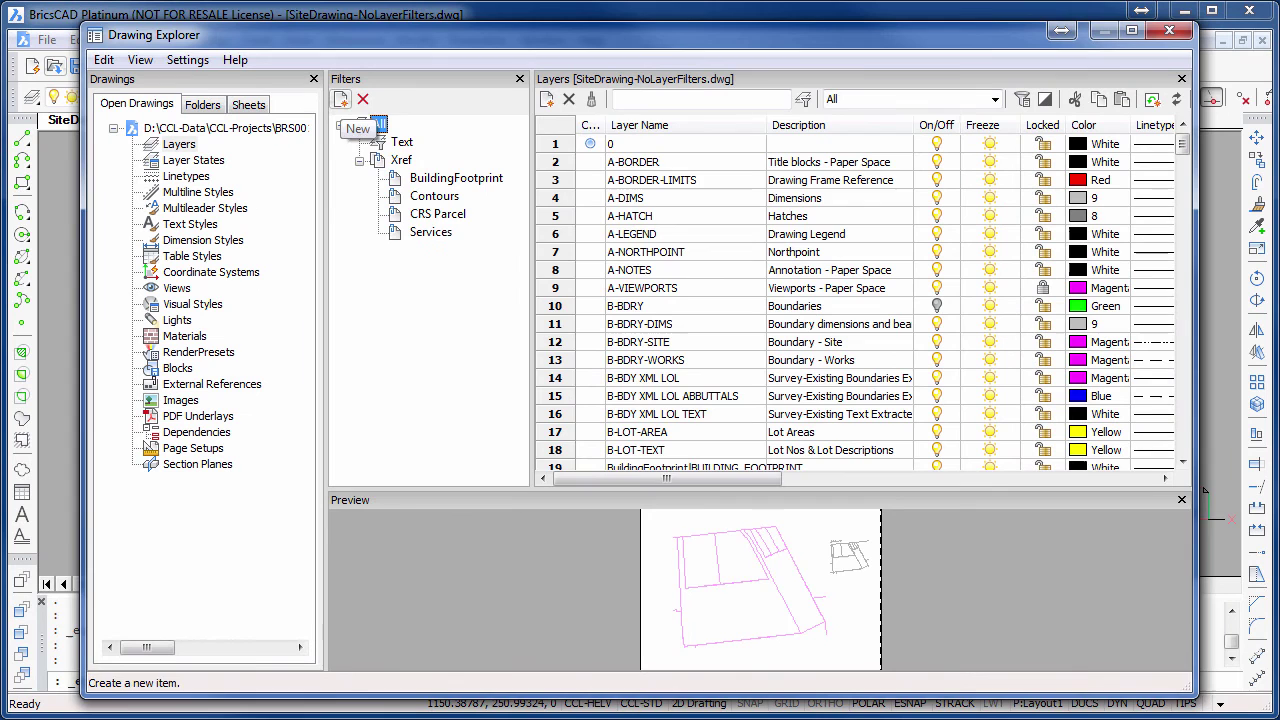
Step: Start a property filter named Locked + Off and restrict it to locked layers
{"action": "left_click", "coordinate": [341, 100]}
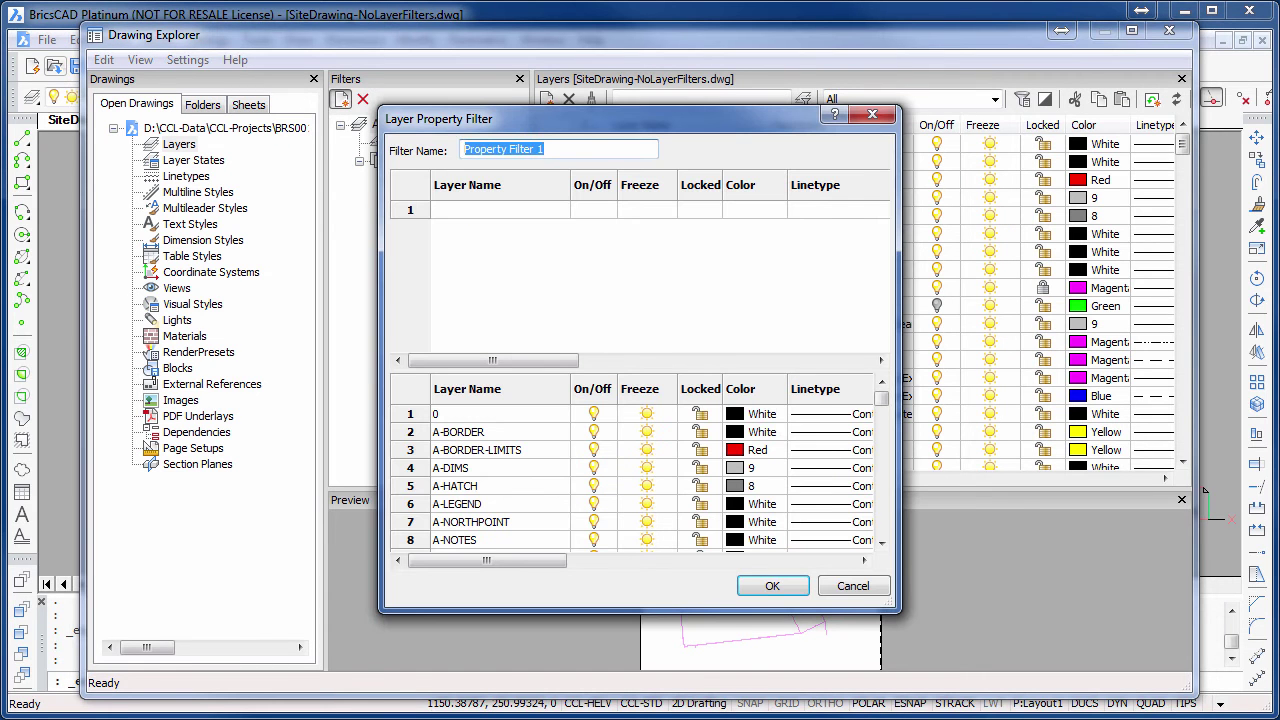
{"action": "type", "text": "Lock"}
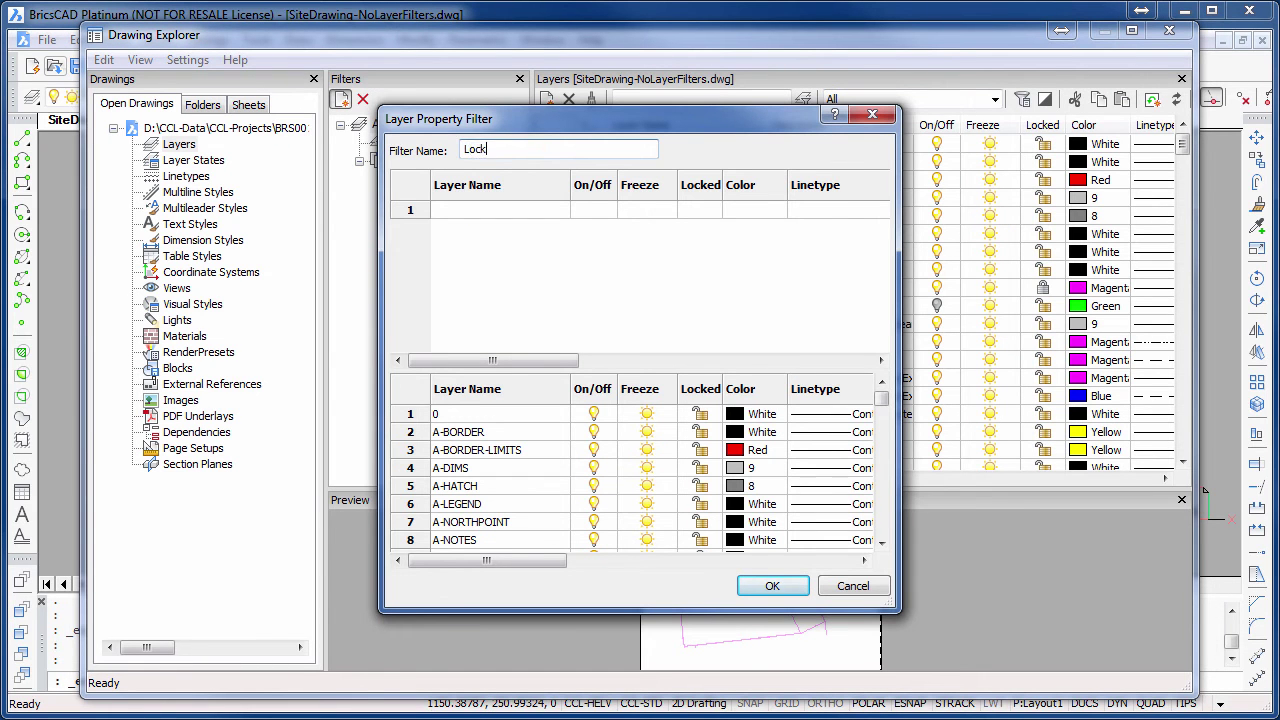
{"action": "type", "text": "ed + Off"}
{"action": "key", "text": "Tab"}
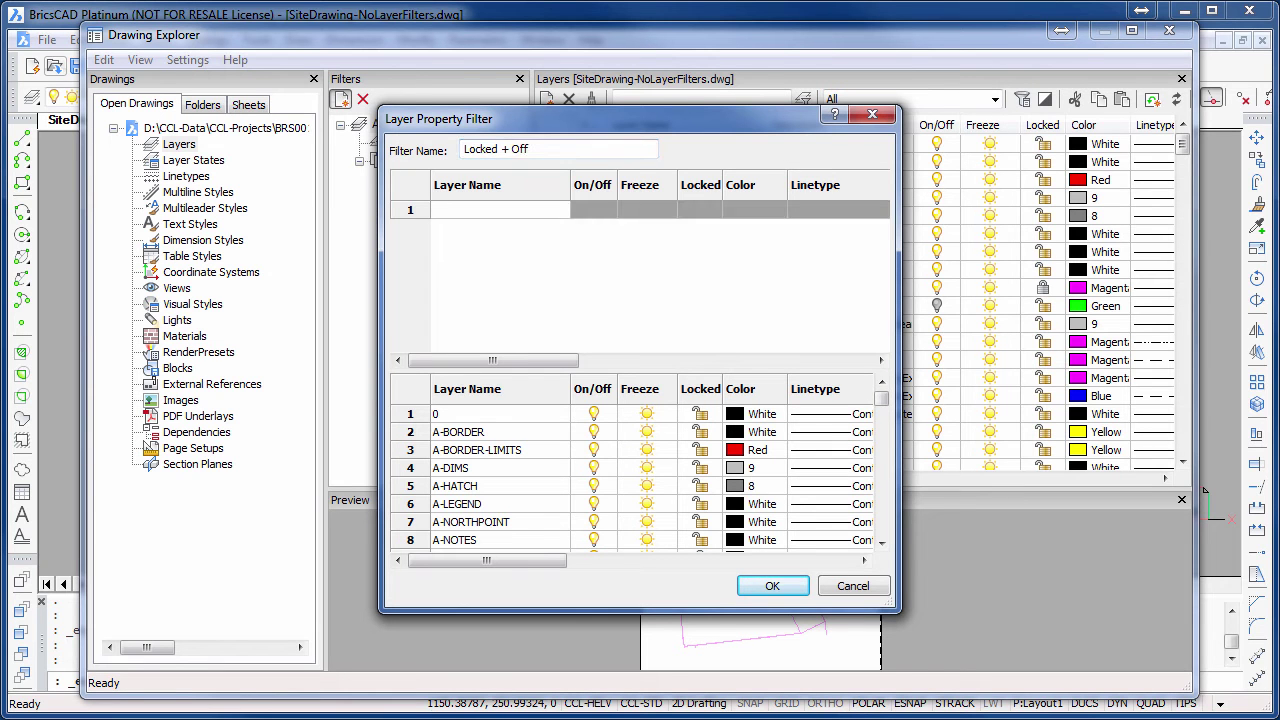
{"action": "left_click", "coordinate": [699, 210]}
{"action": "left_click", "coordinate": [712, 211]}
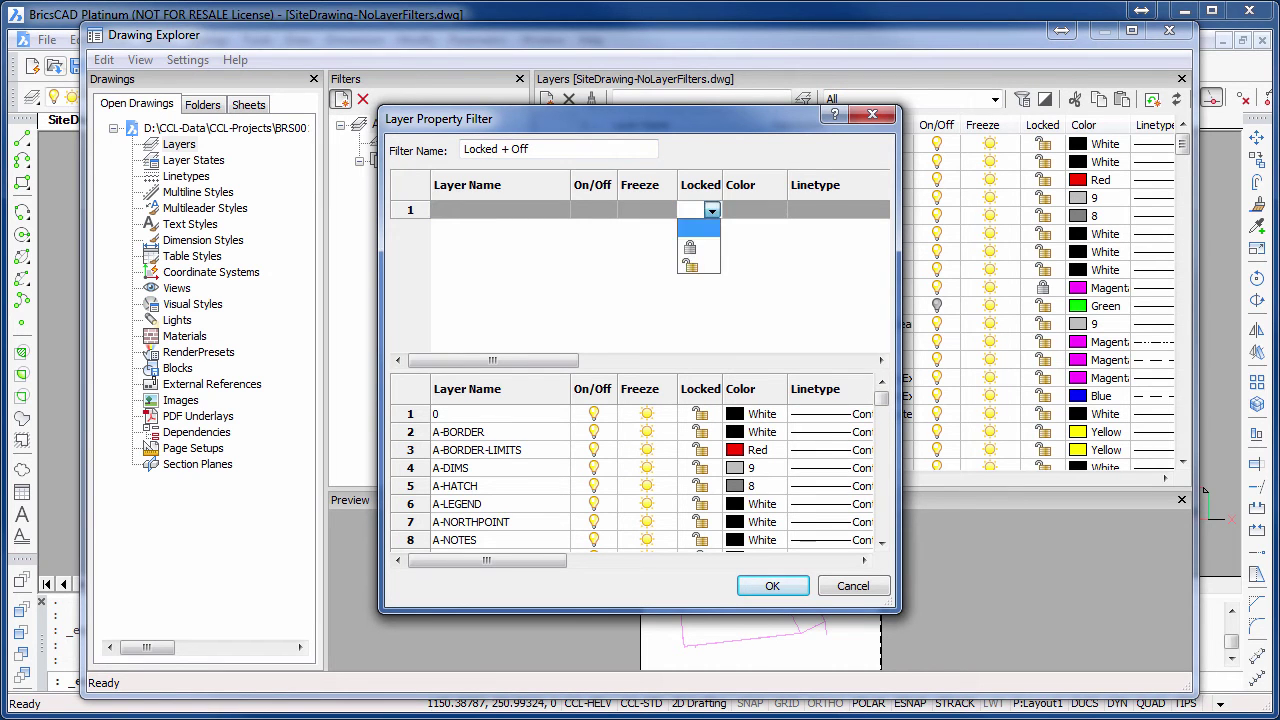
{"action": "left_click", "coordinate": [690, 247]}
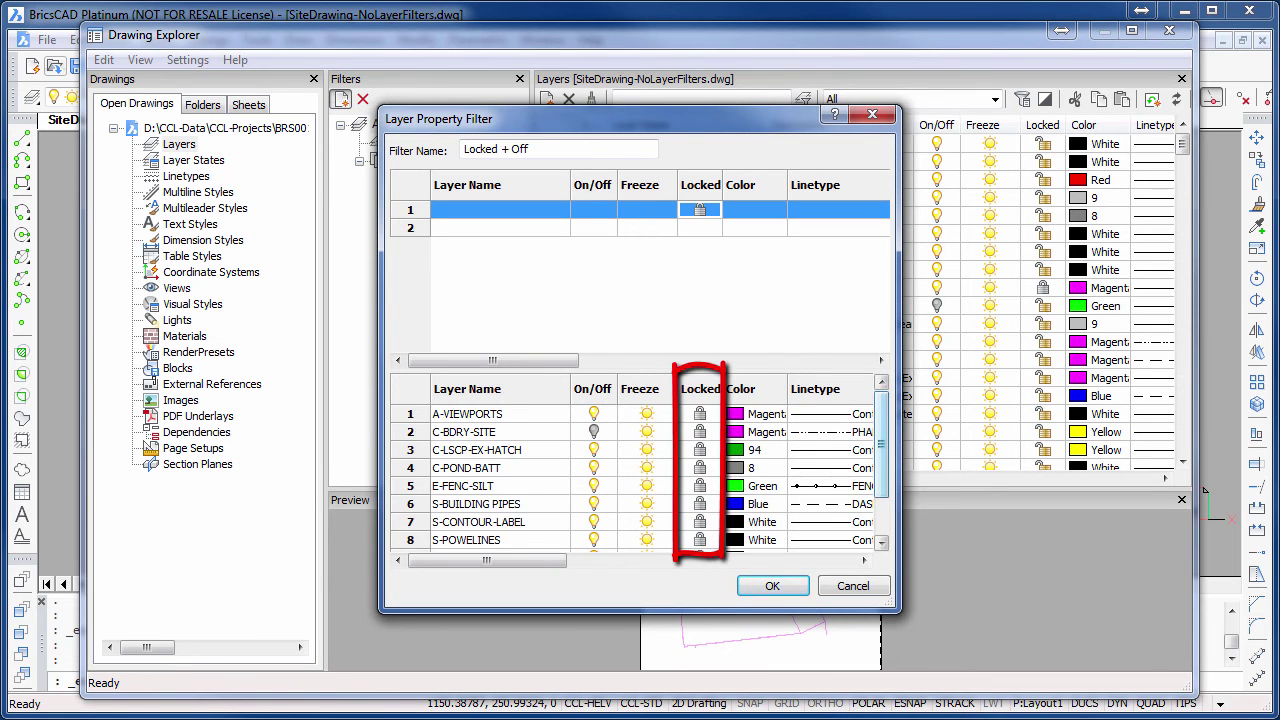
{"action": "mouse_move", "coordinate": [881, 443]}
{"action": "left_mouse_down"}
{"action": "mouse_move", "coordinate": [881, 470]}
{"action": "mouse_move", "coordinate": [881, 443]}
{"action": "left_mouse_up"}
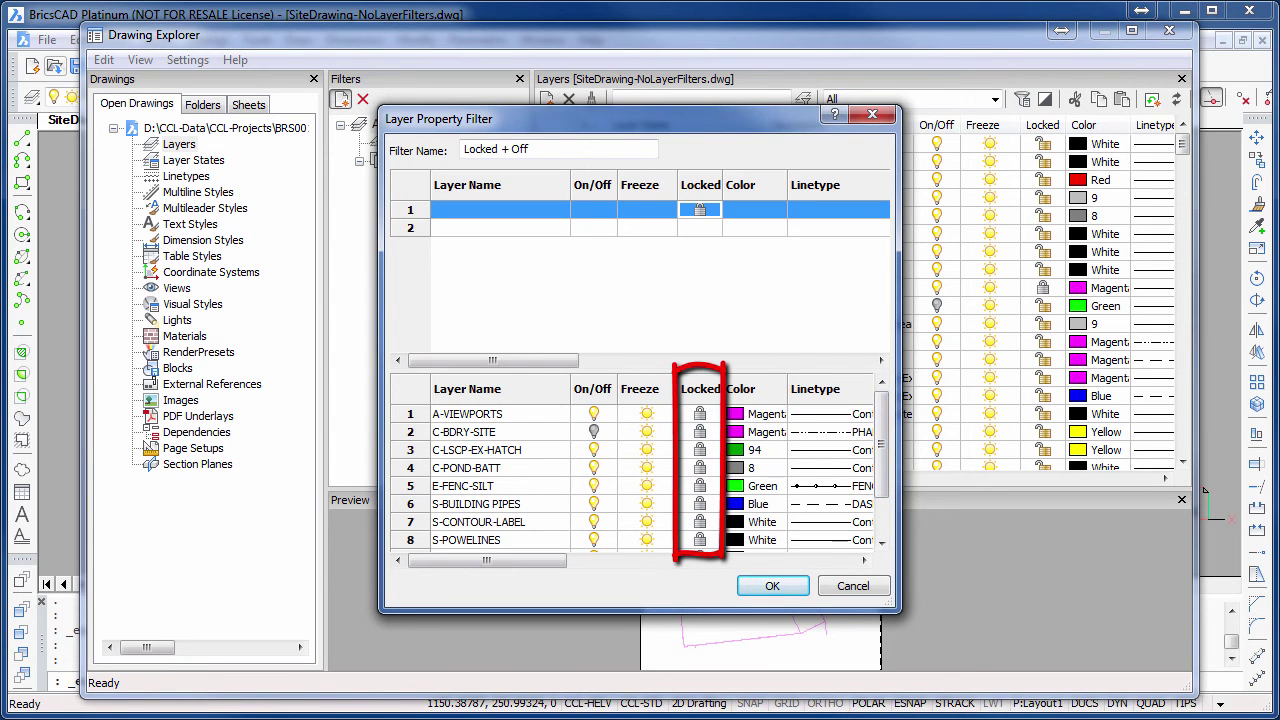
Step: Restrict the Locked + Off filter's first row to layers that are turned off as well, and save the filter
{"action": "left_click", "coordinate": [594, 210]}
{"action": "left_click", "coordinate": [606, 210]}
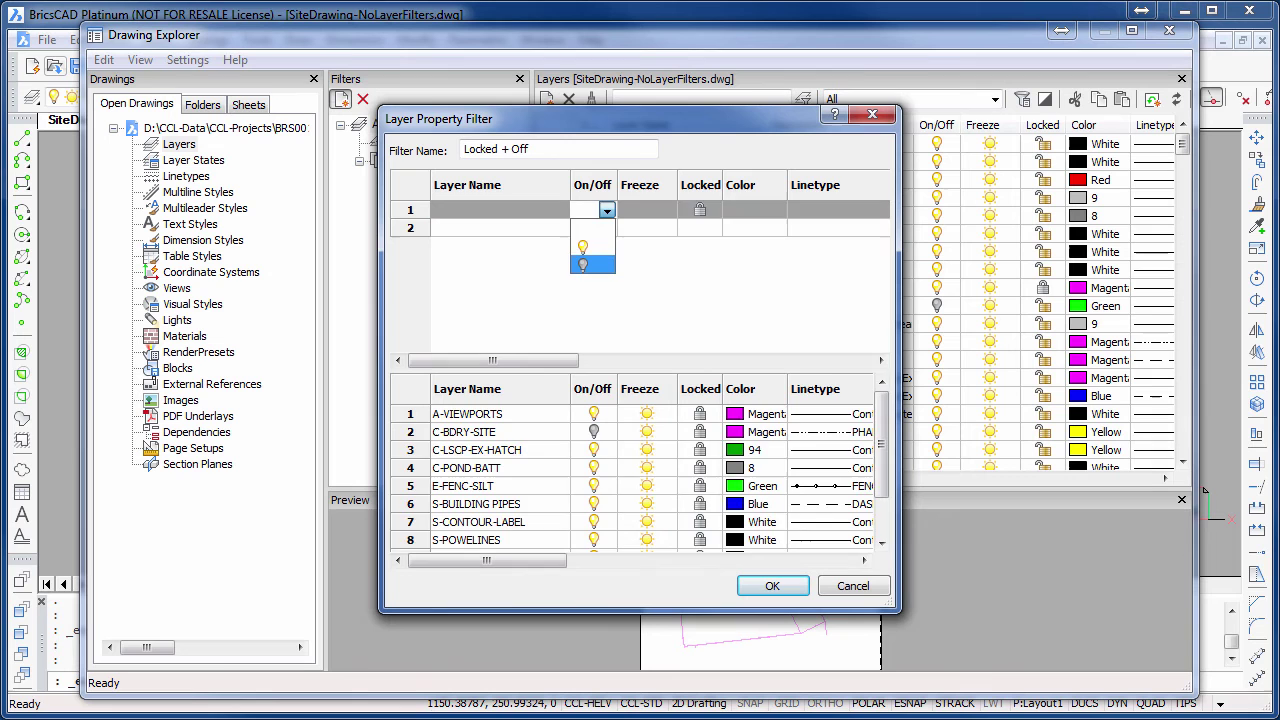
{"action": "left_click", "coordinate": [587, 264]}
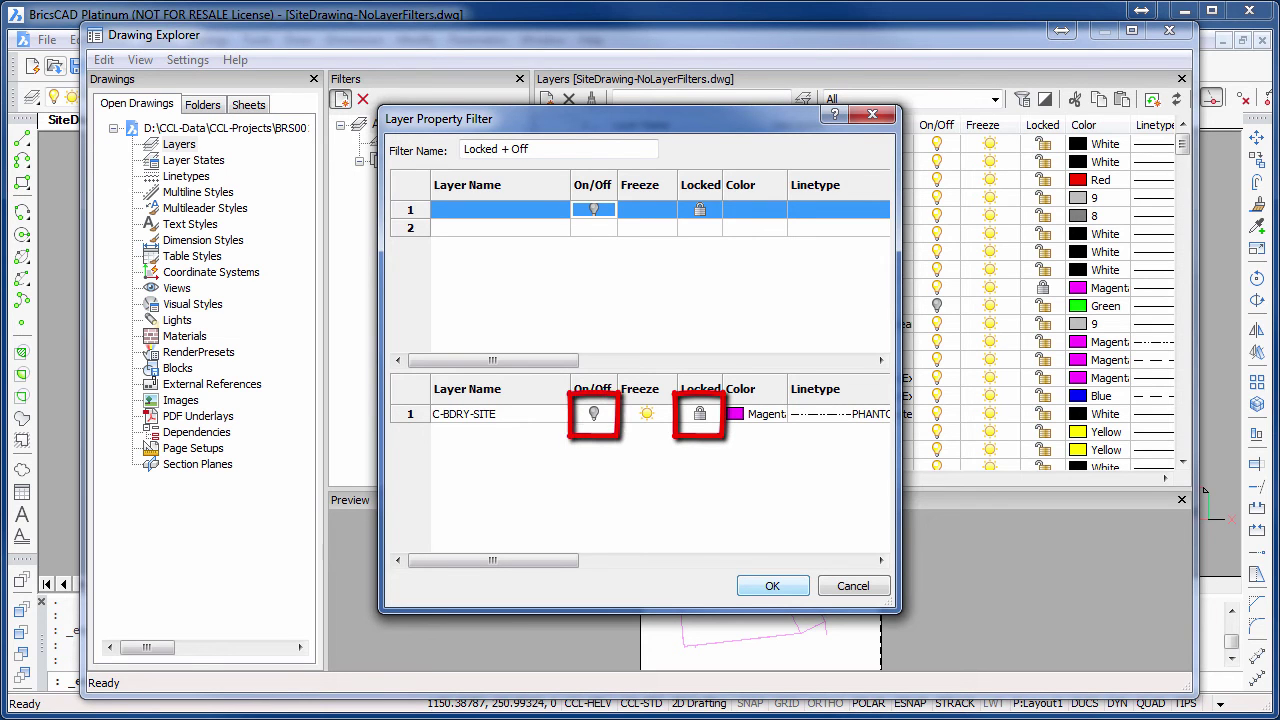
{"action": "left_click", "coordinate": [773, 586]}
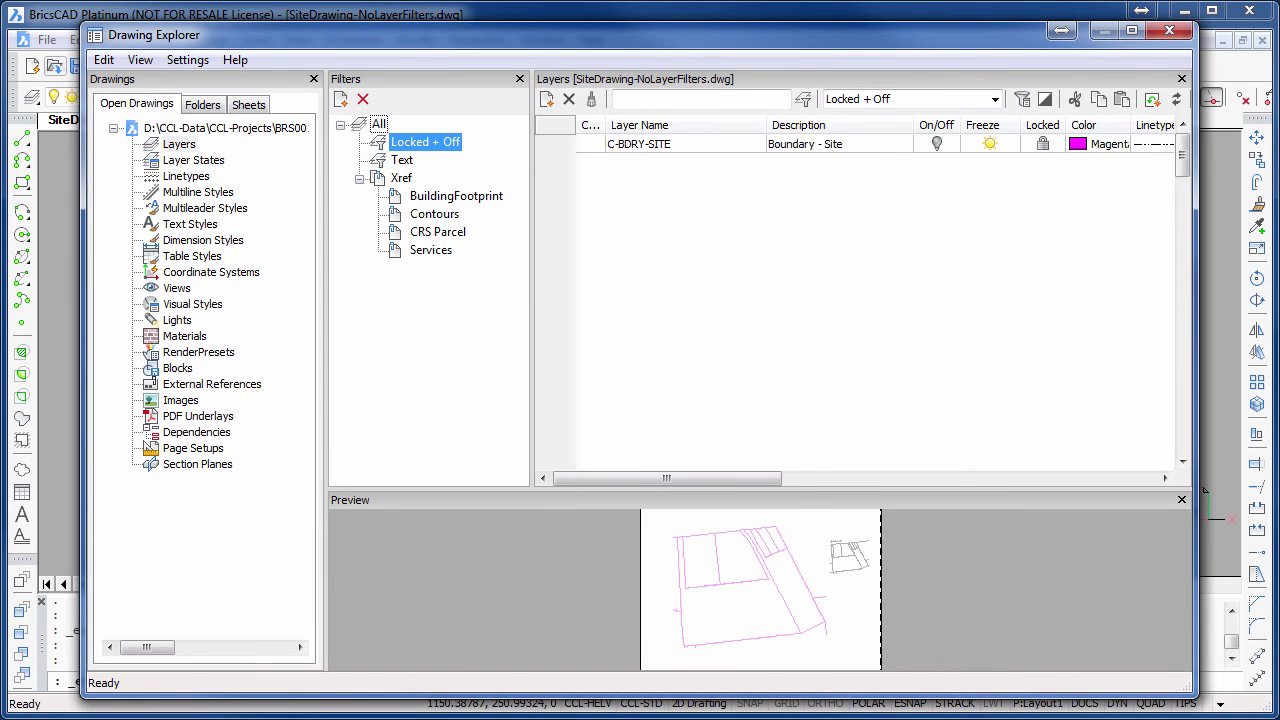
Step: Switch the layer list between All and the Locked + Off filter, ending on All
{"action": "left_click", "coordinate": [378, 123]}
{"action": "left_click", "coordinate": [425, 141]}
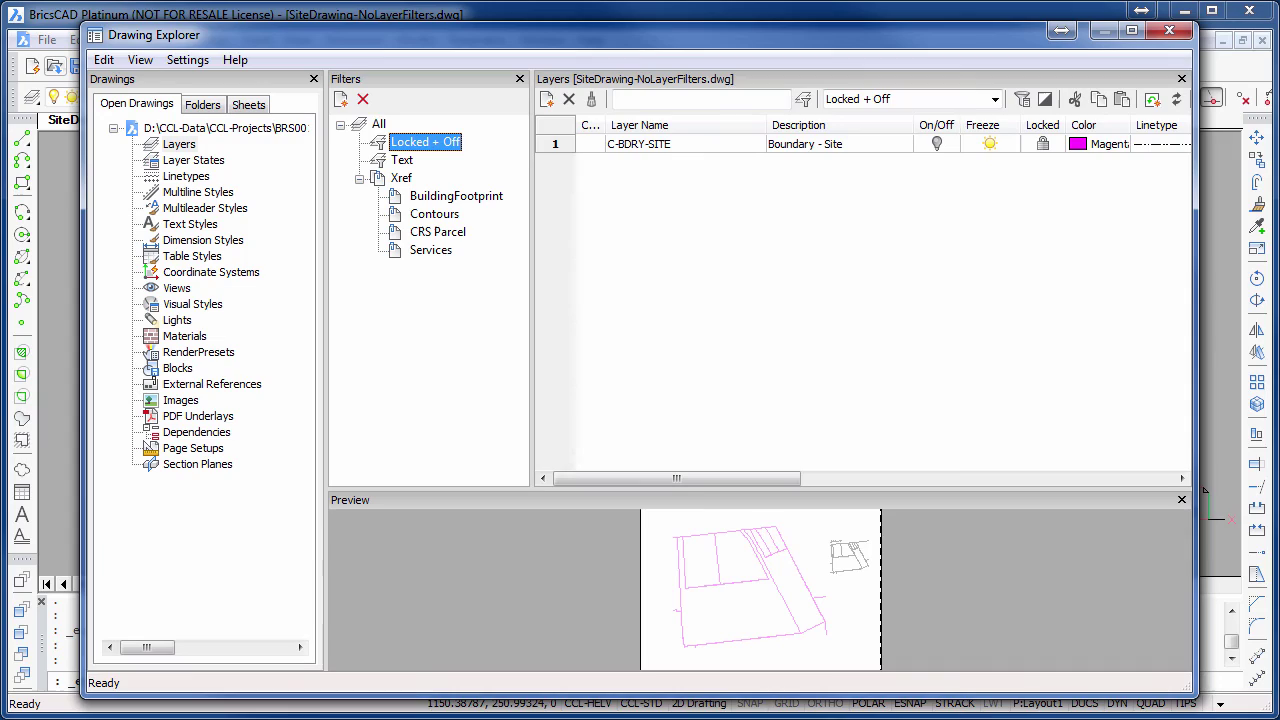
{"action": "left_click", "coordinate": [378, 124]}
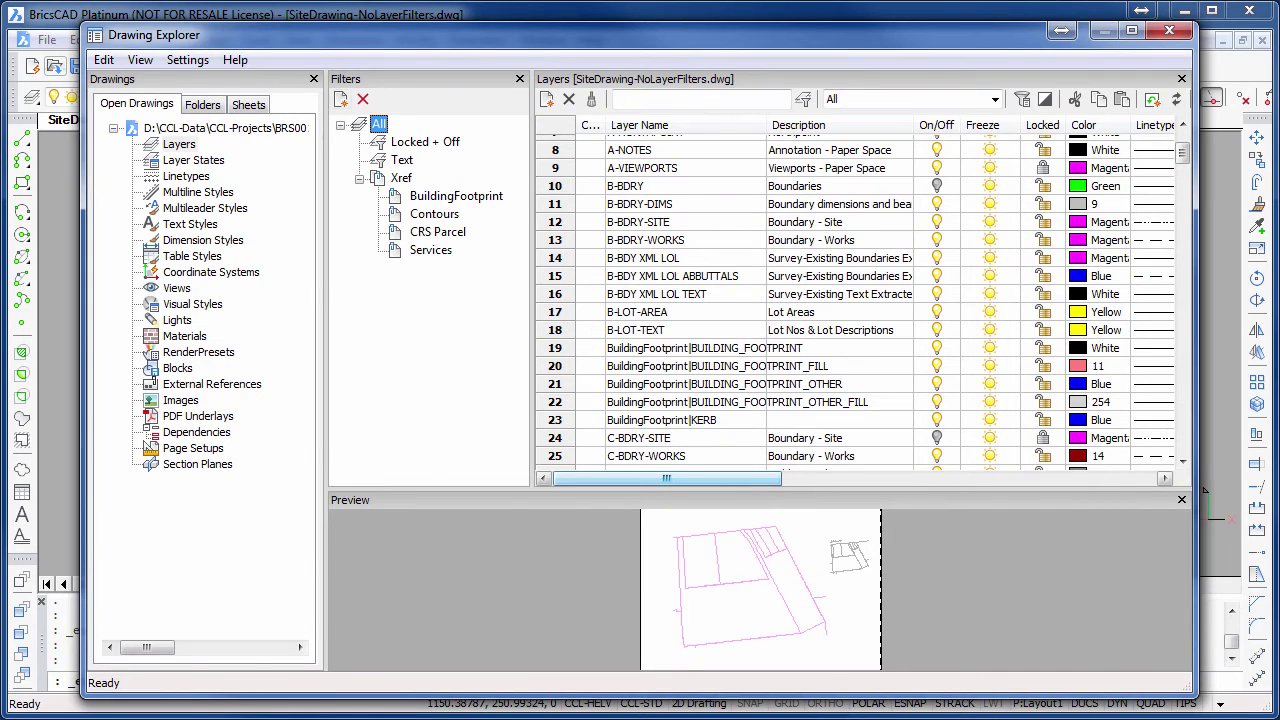
Step: Start a property filter named No Xref with the layer name pattern *|* and examine the matching layers
{"action": "left_click", "coordinate": [341, 99]}
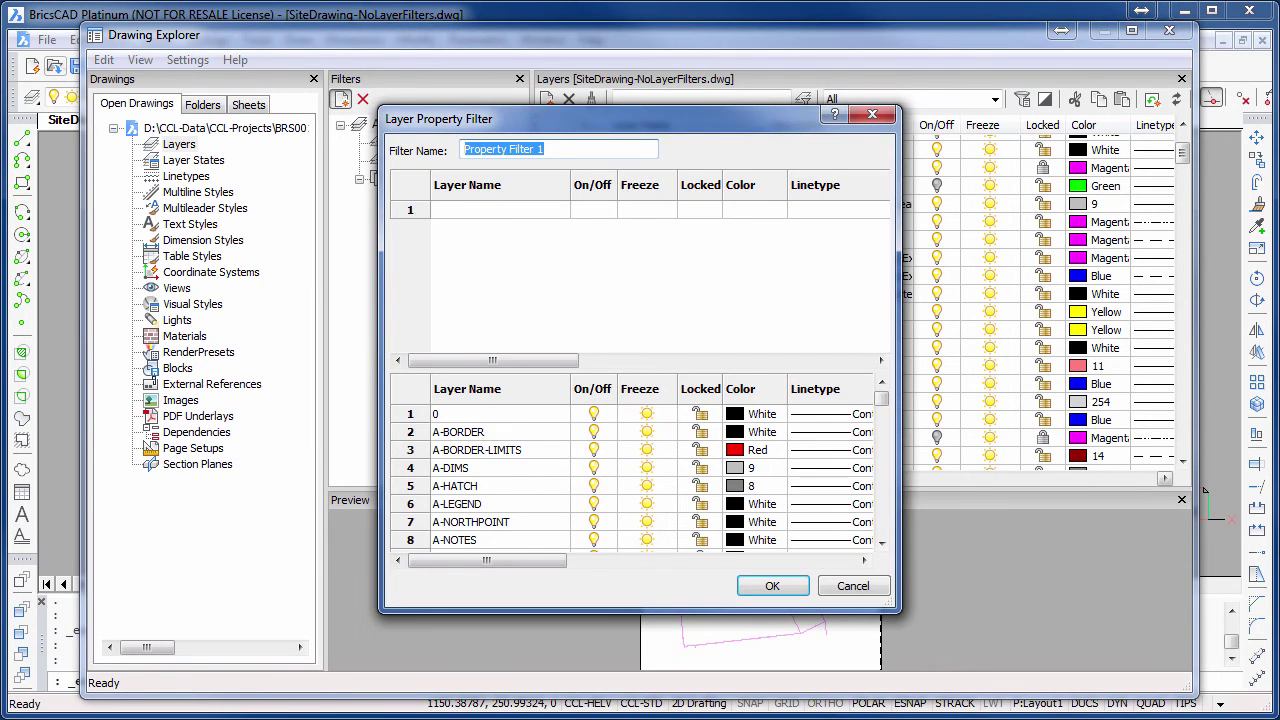
{"action": "type", "text": "No"}
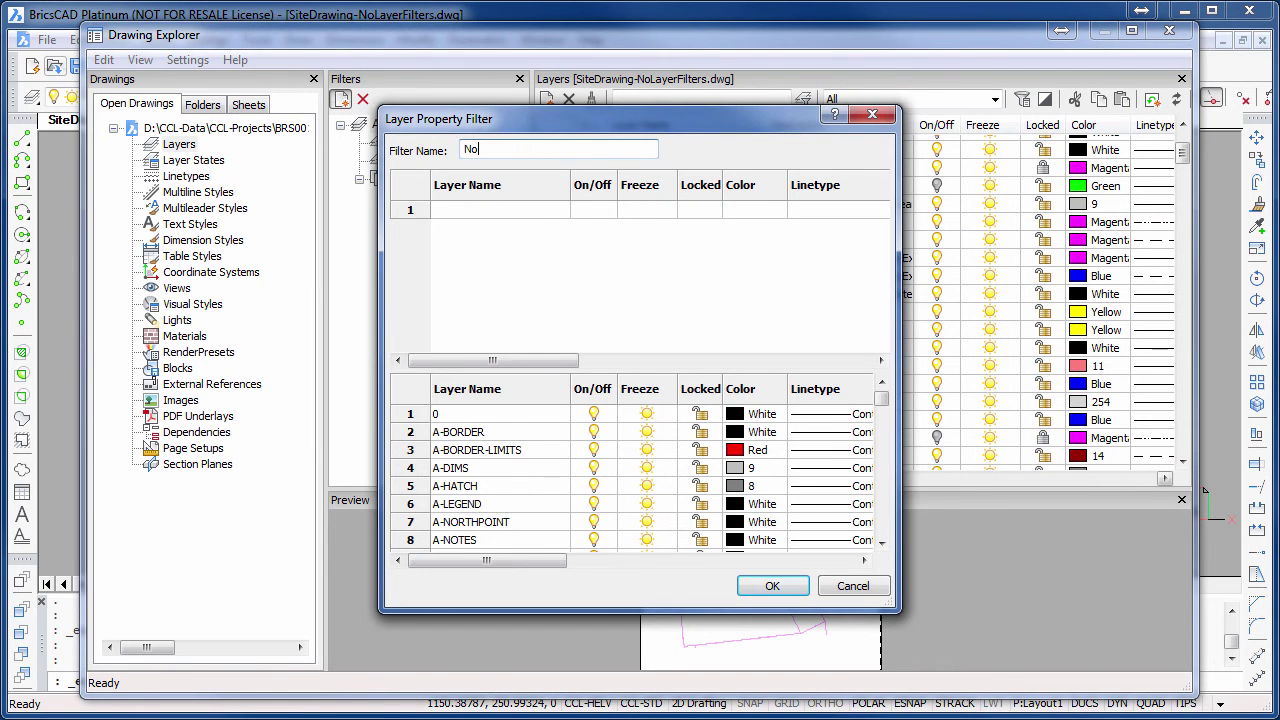
{"action": "type", "text": " Xref"}
{"action": "left_click", "coordinate": [500, 210]}
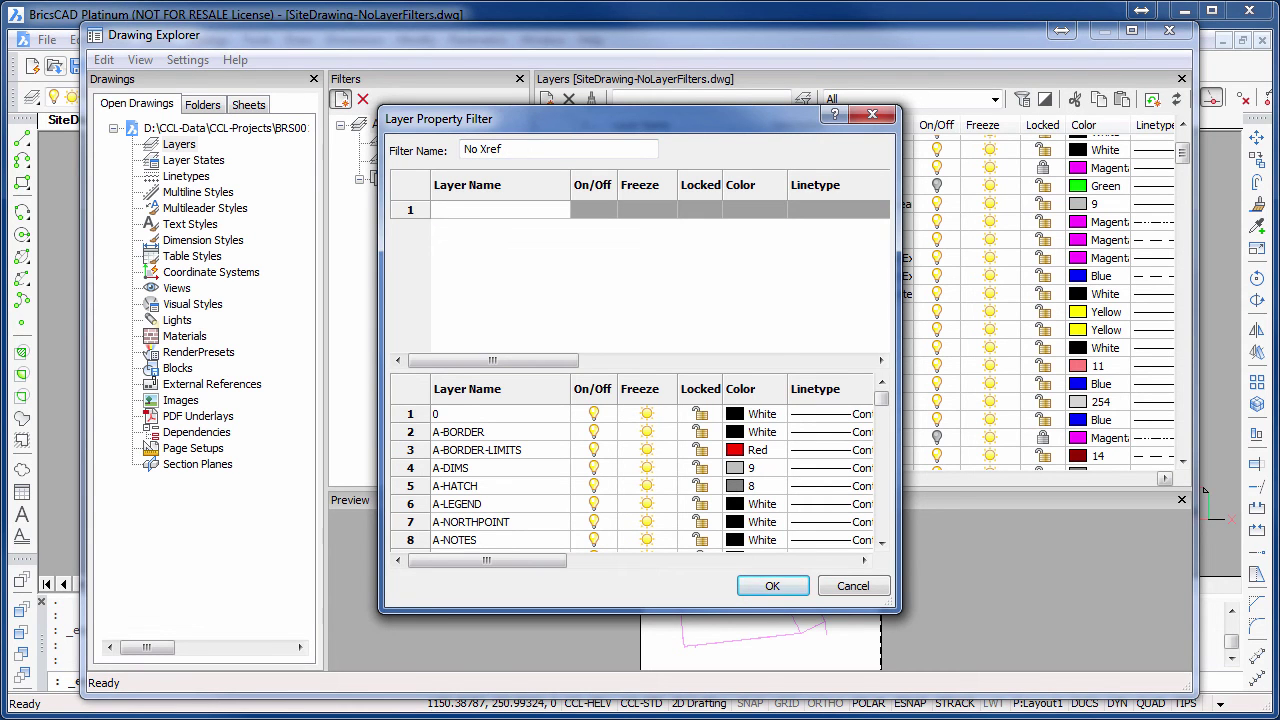
{"action": "type", "text": "*|*"}
{"action": "key", "text": "Return"}
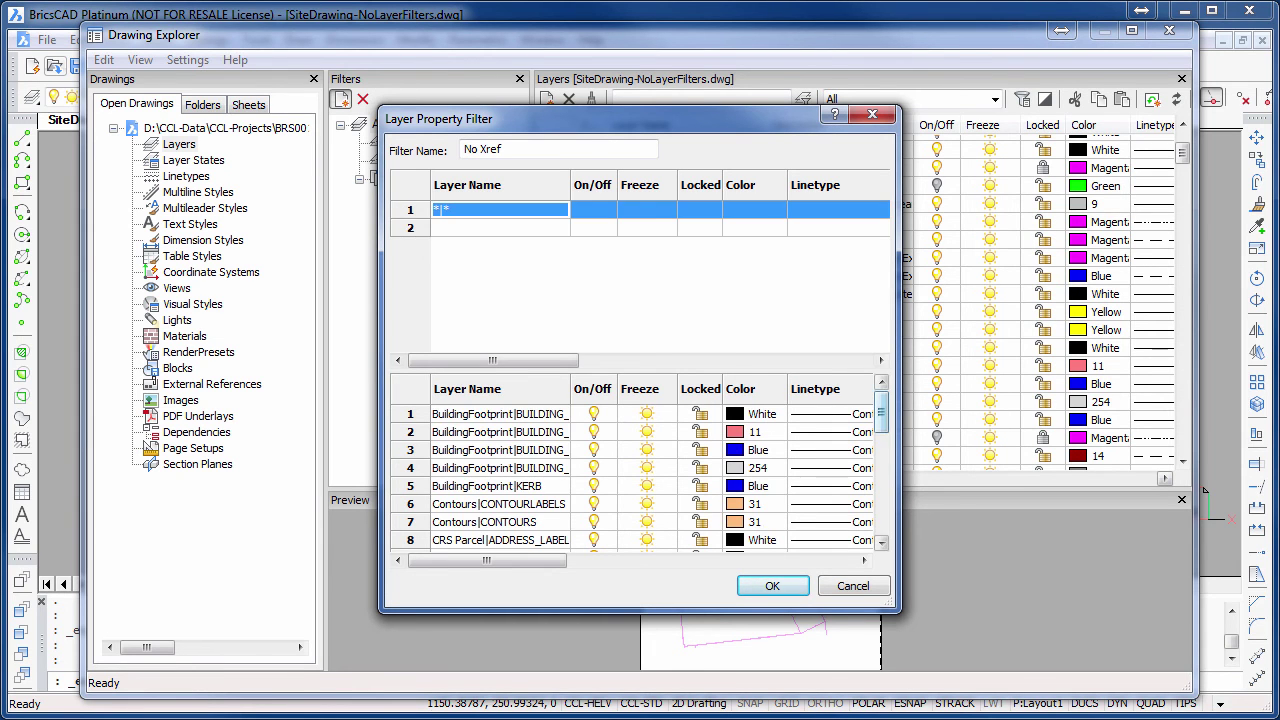
{"action": "scroll", "coordinate": [640, 470], "scroll_direction": "down", "scroll_amount": 3}
{"action": "scroll", "coordinate": [640, 478], "scroll_direction": "down", "scroll_amount": 5}
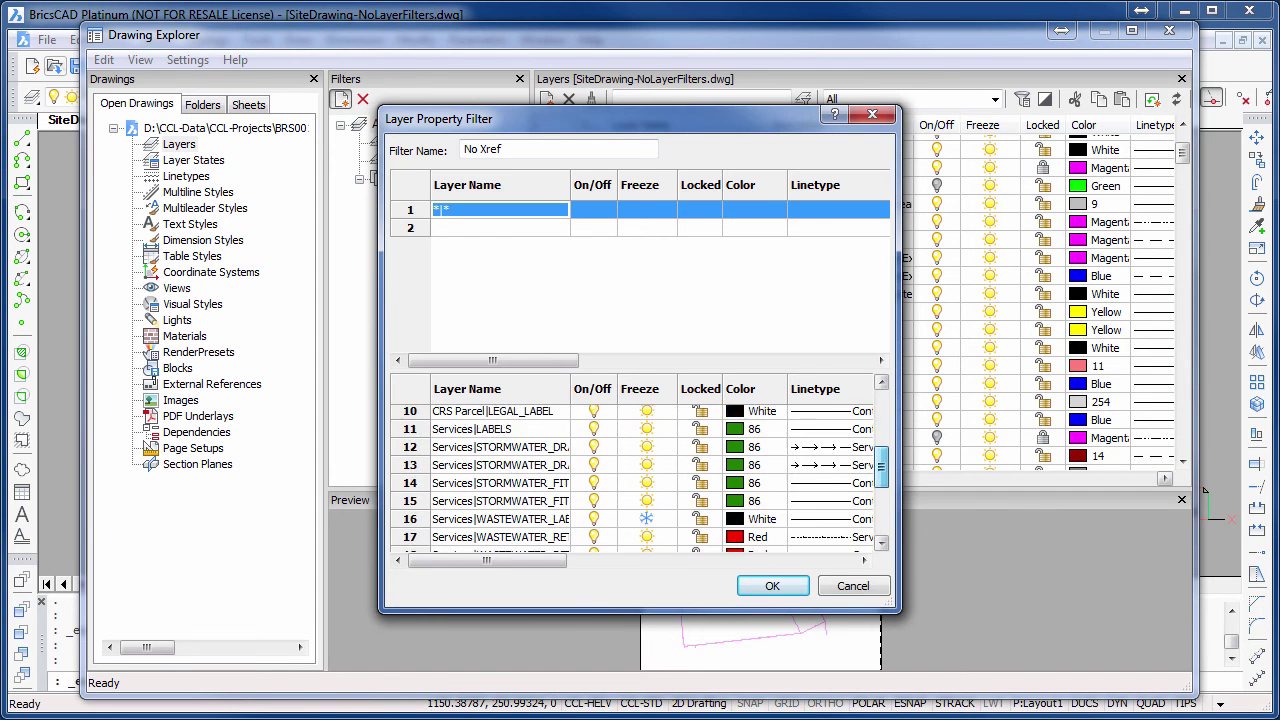
{"action": "scroll", "coordinate": [640, 478], "scroll_direction": "up", "scroll_amount": 3}
{"action": "scroll", "coordinate": [640, 478], "scroll_direction": "up", "scroll_amount": 3}
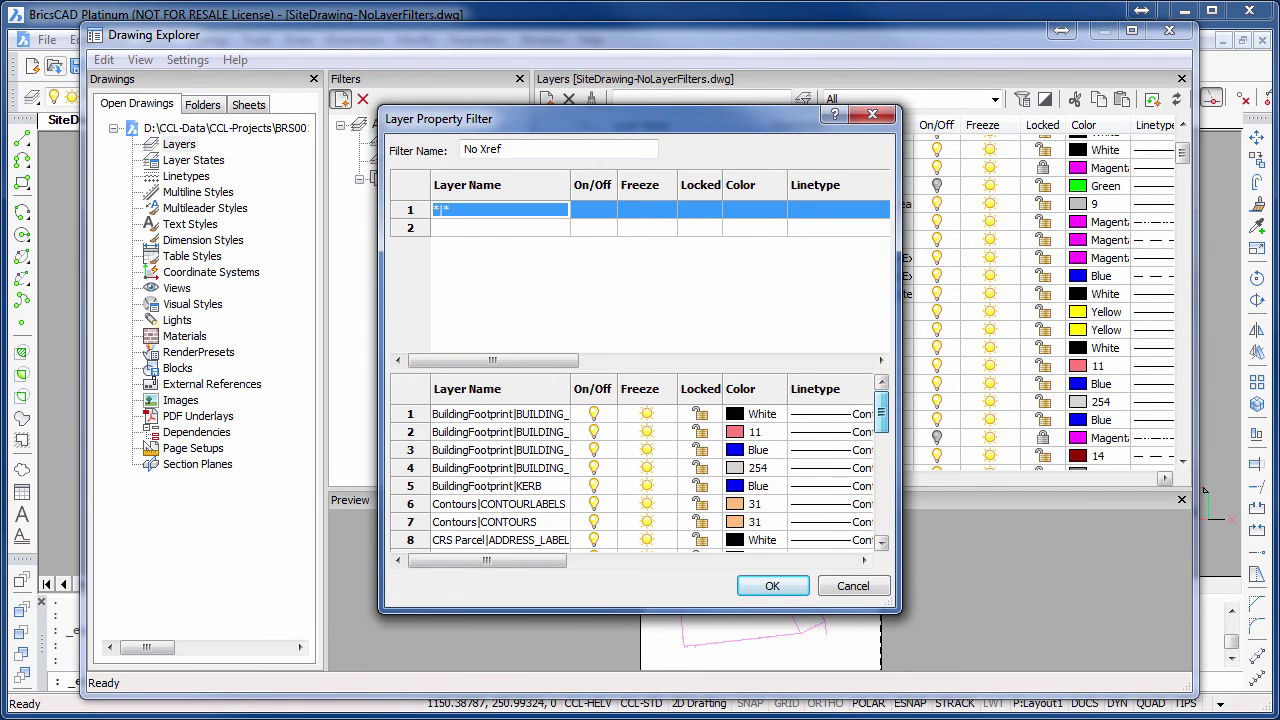
Step: Negate the No Xref filter's layer name pattern by changing it to ~*|*
{"action": "left_click", "coordinate": [500, 210]}
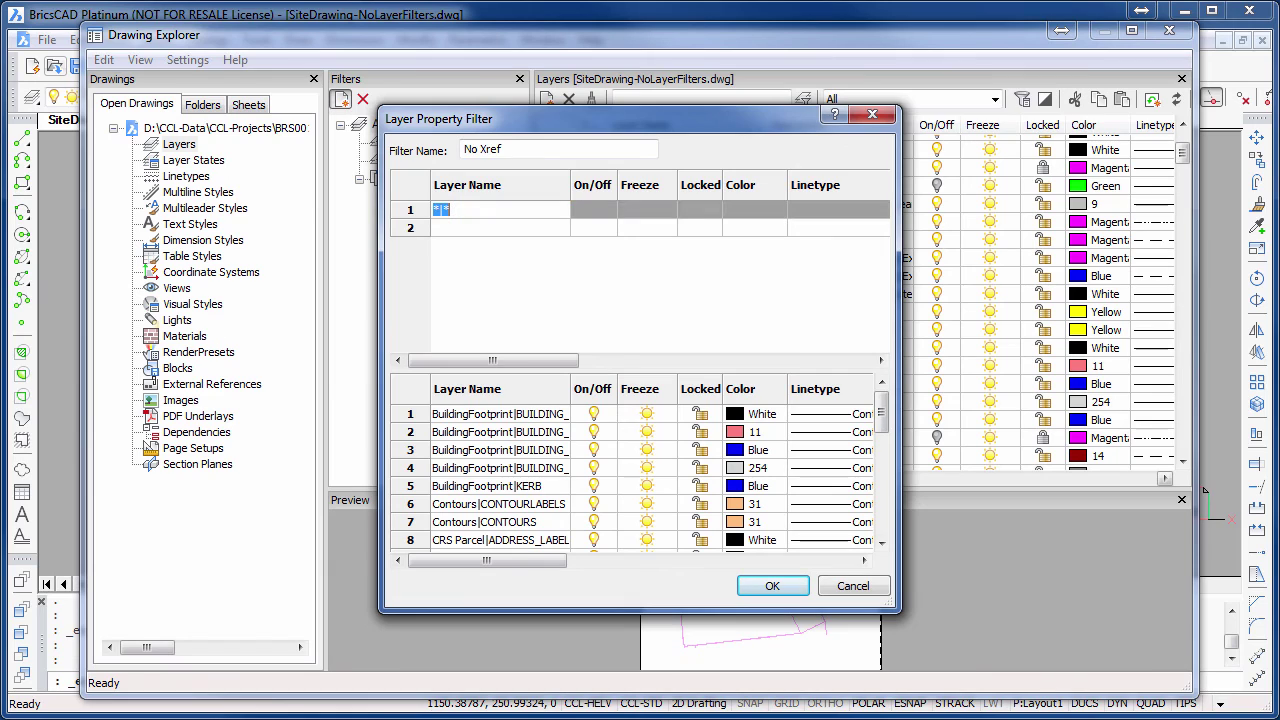
{"action": "left_click", "coordinate": [433, 210]}
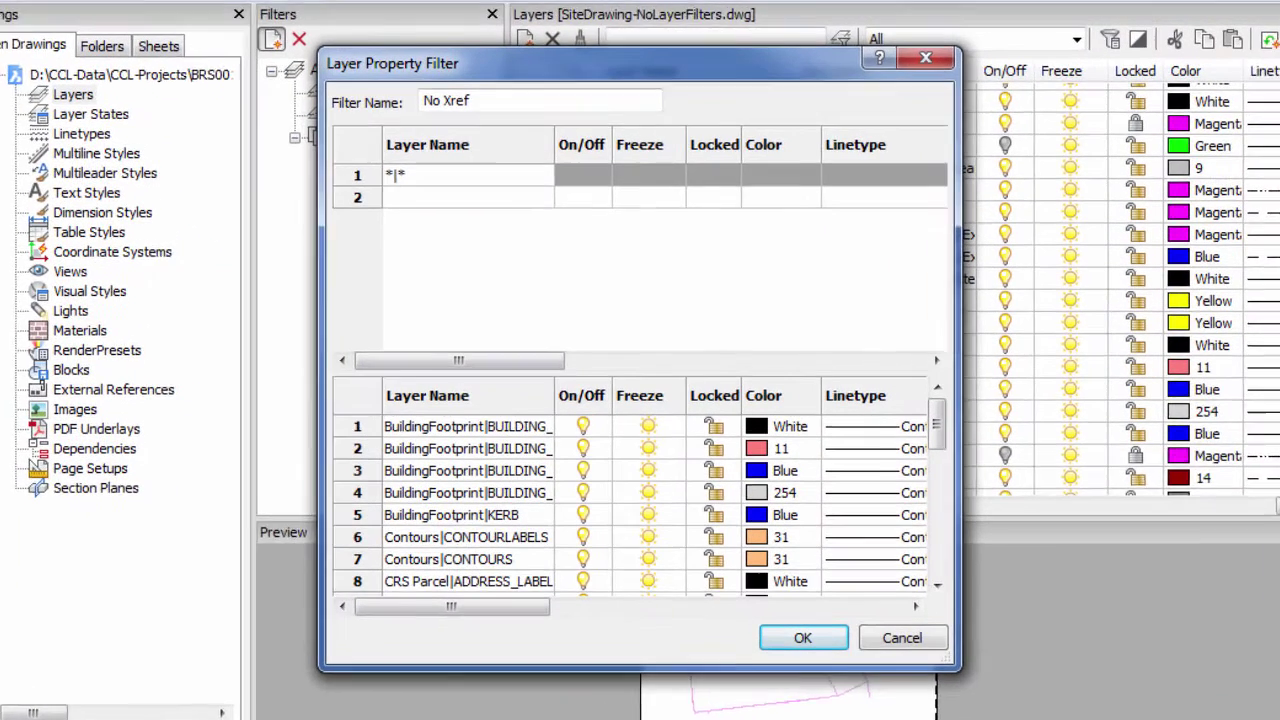
{"action": "type", "text": "~"}
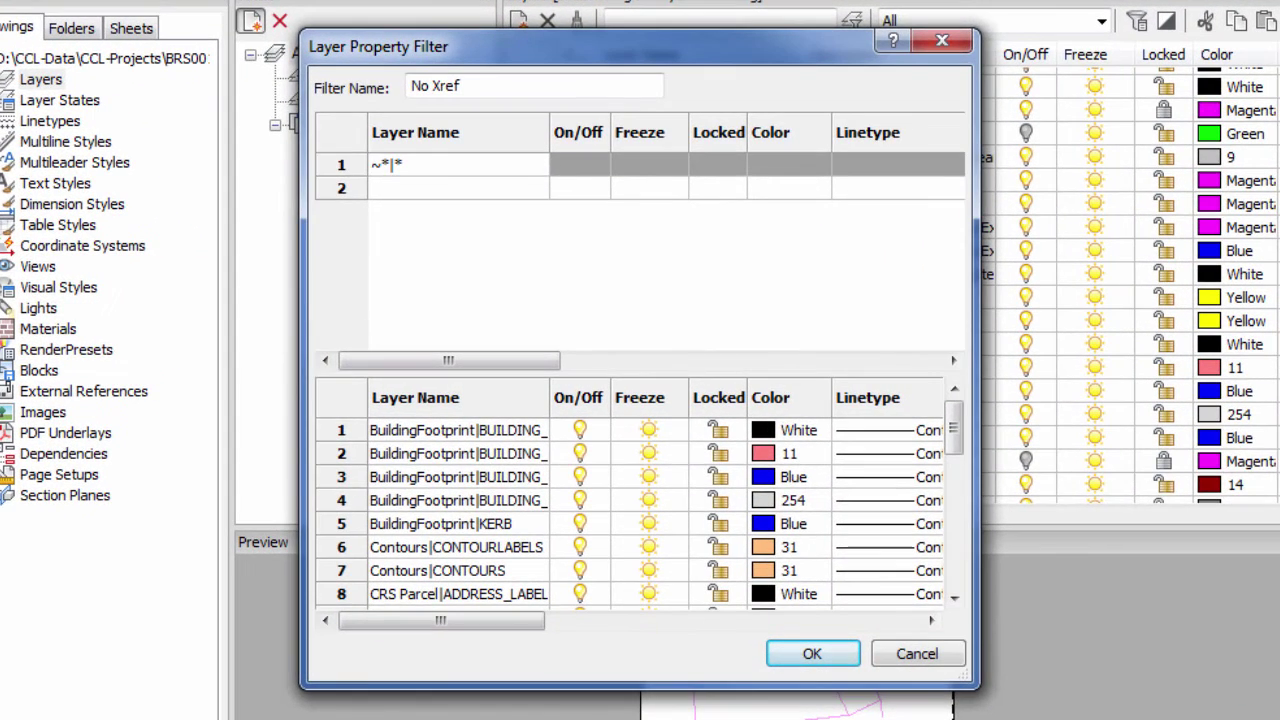
{"action": "key", "text": "Return"}
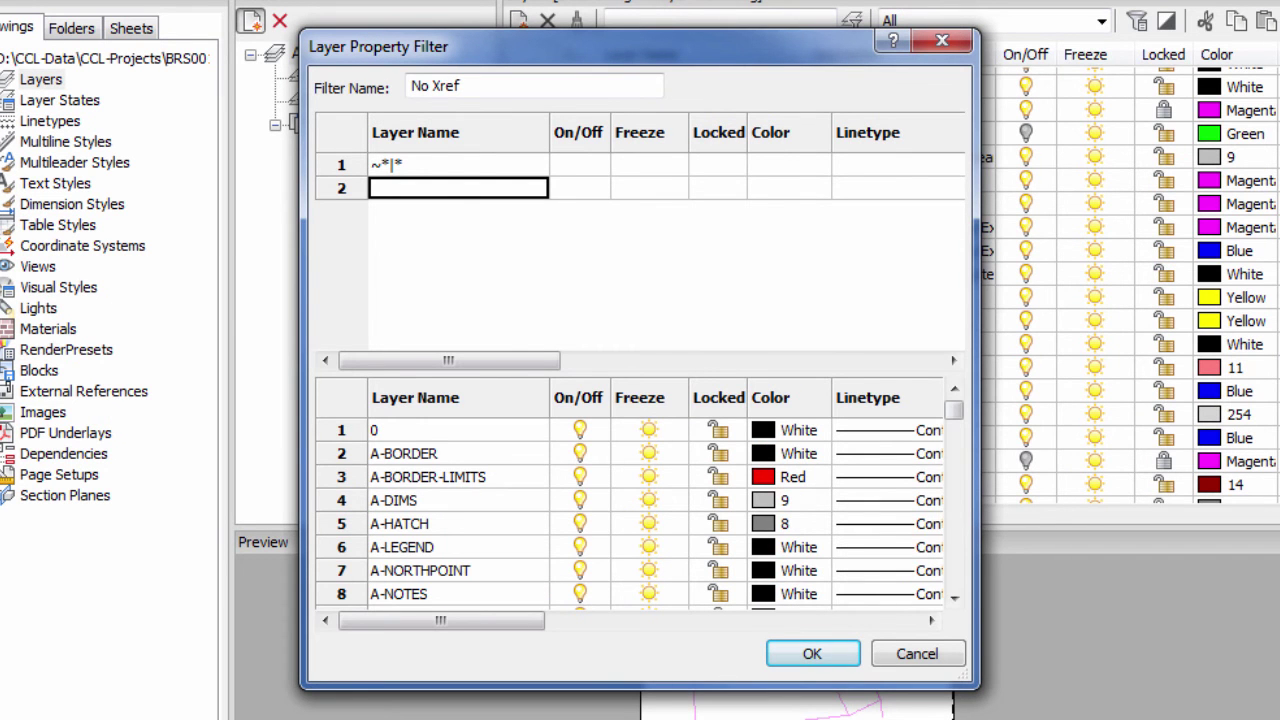
Step: Review the layers matched by the No Xref filter and save the filter
{"action": "scroll", "coordinate": [630, 510], "scroll_direction": "down", "scroll_amount": 9}
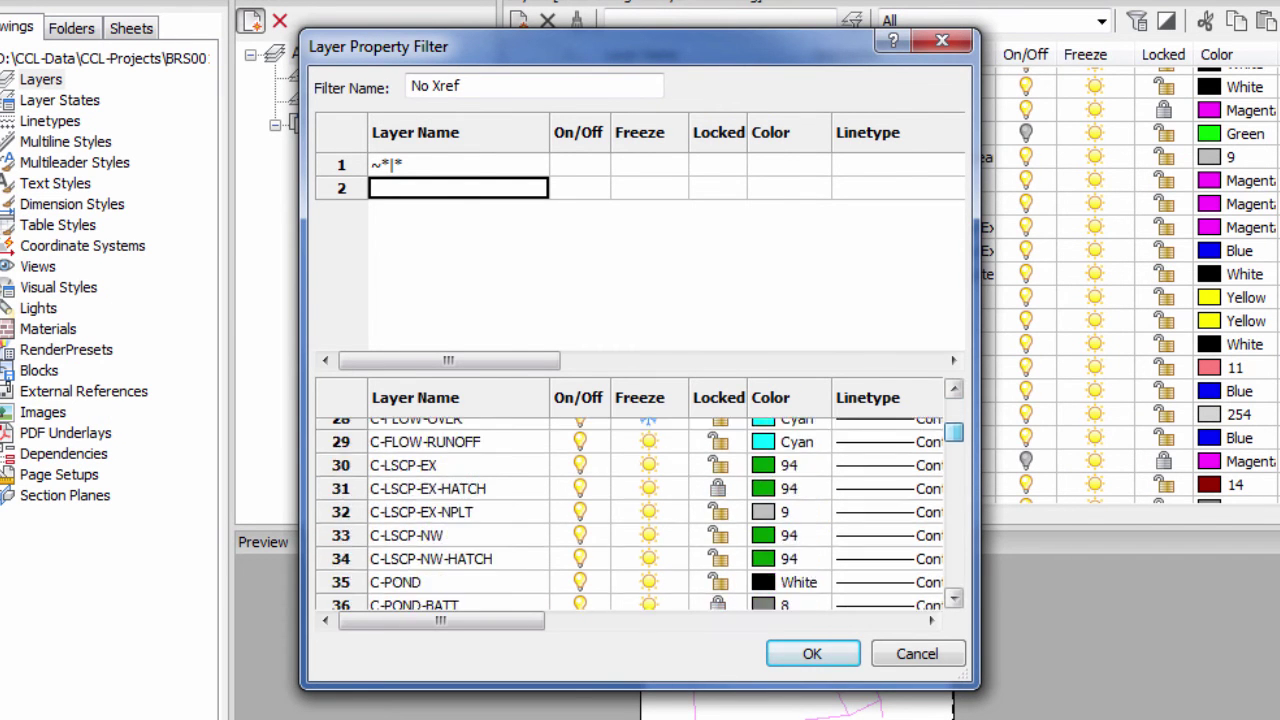
{"action": "scroll", "coordinate": [640, 513], "scroll_direction": "down", "scroll_amount": 20}
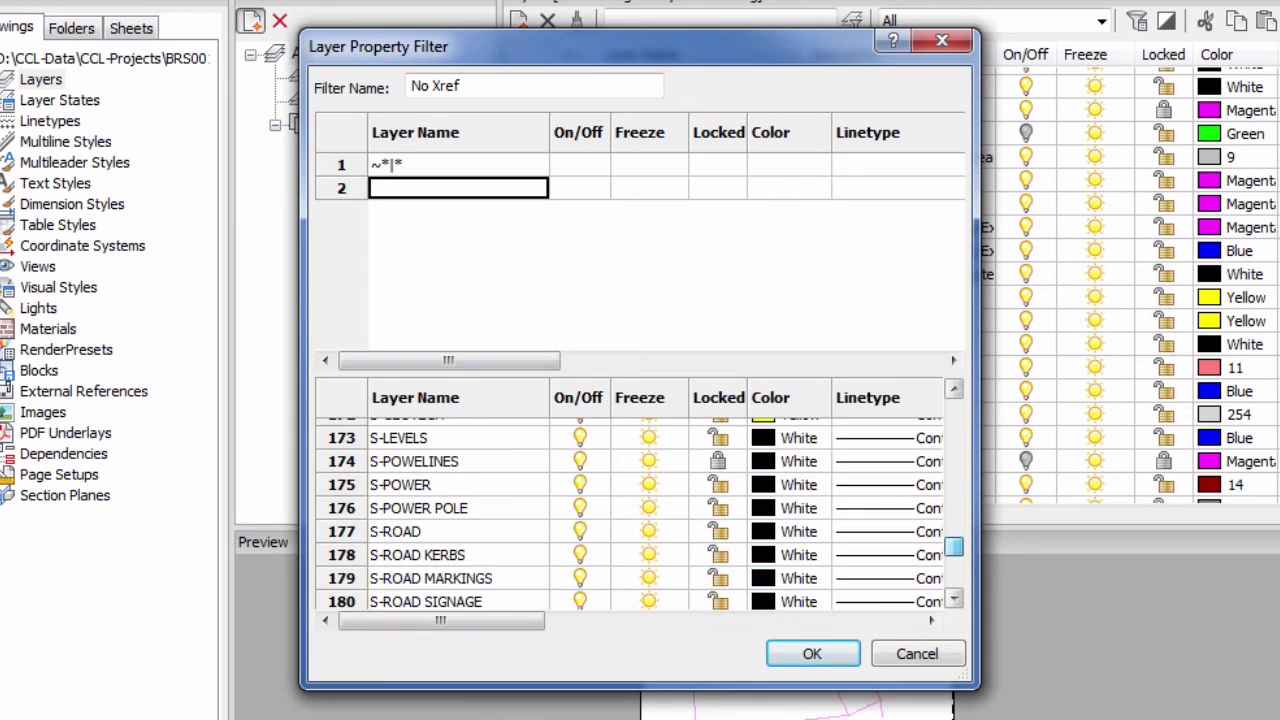
{"action": "scroll", "coordinate": [640, 513], "scroll_direction": "up", "scroll_amount": 20}
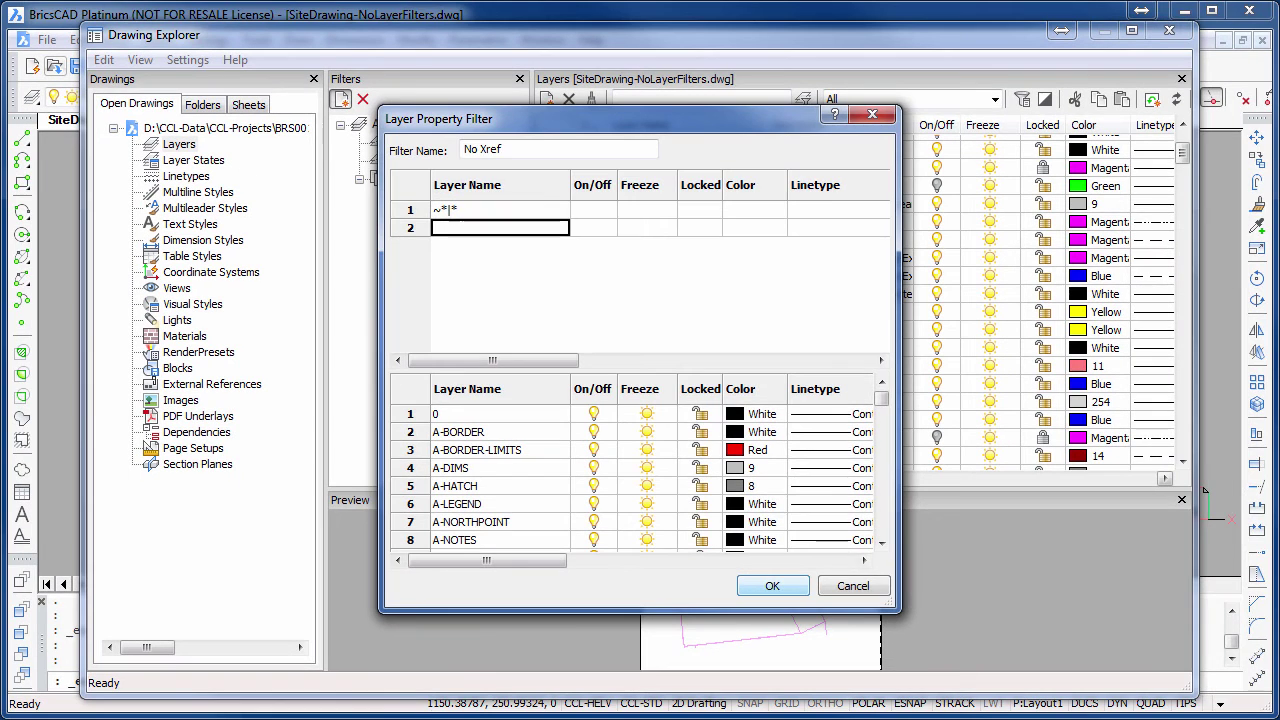
{"action": "left_click", "coordinate": [772, 585]}
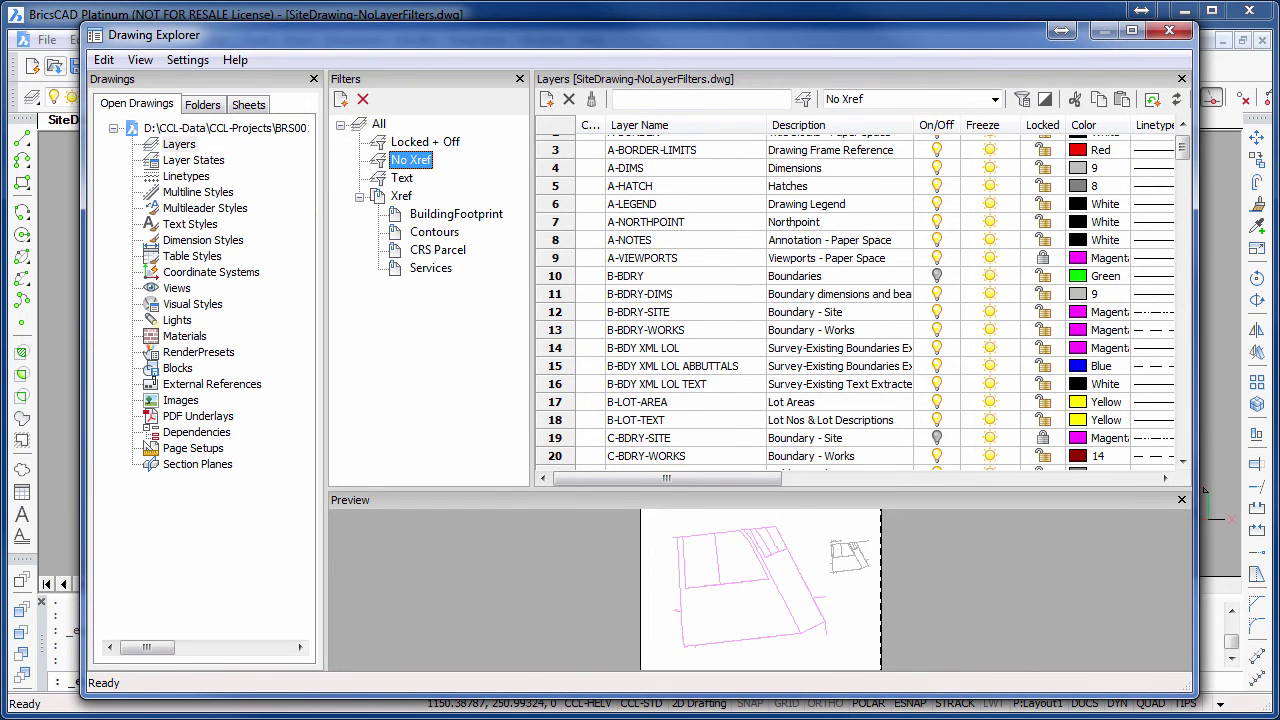
Step: Switch the layer list through the All, Locked + Off, No Xref and Text filters, ending on All
{"action": "left_click", "coordinate": [379, 124]}
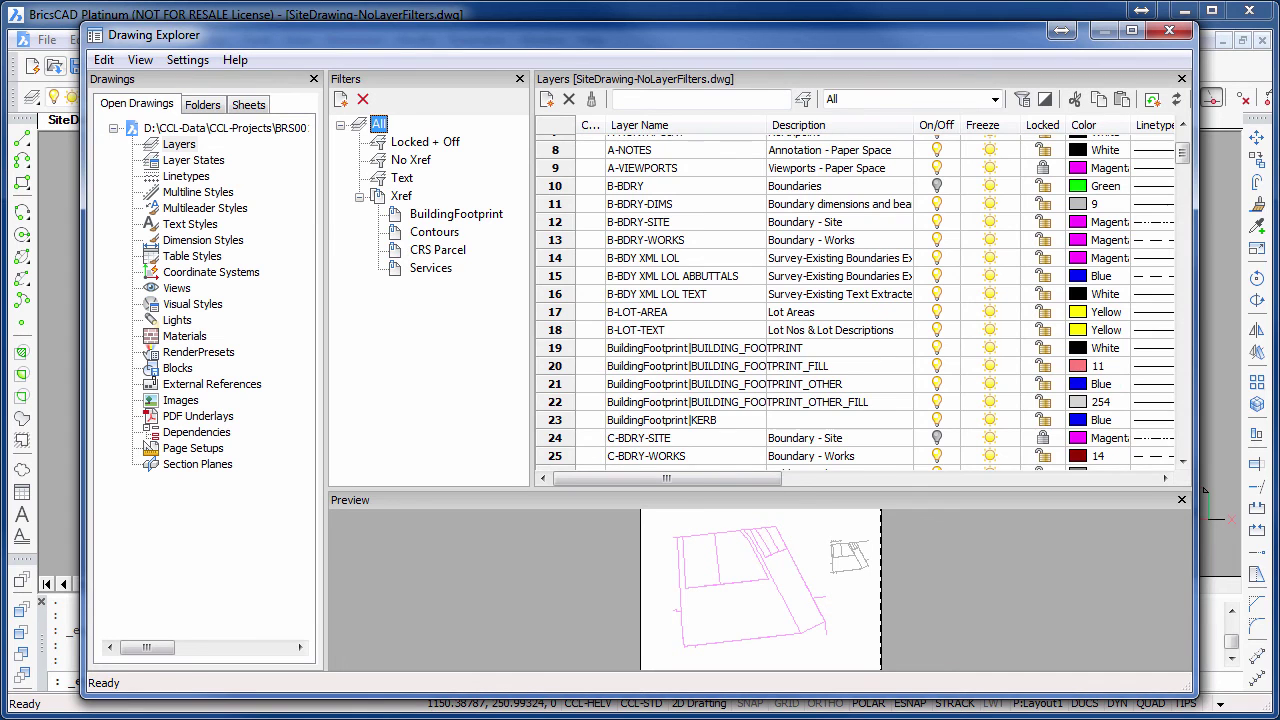
{"action": "left_click", "coordinate": [425, 142]}
{"action": "left_click", "coordinate": [411, 160]}
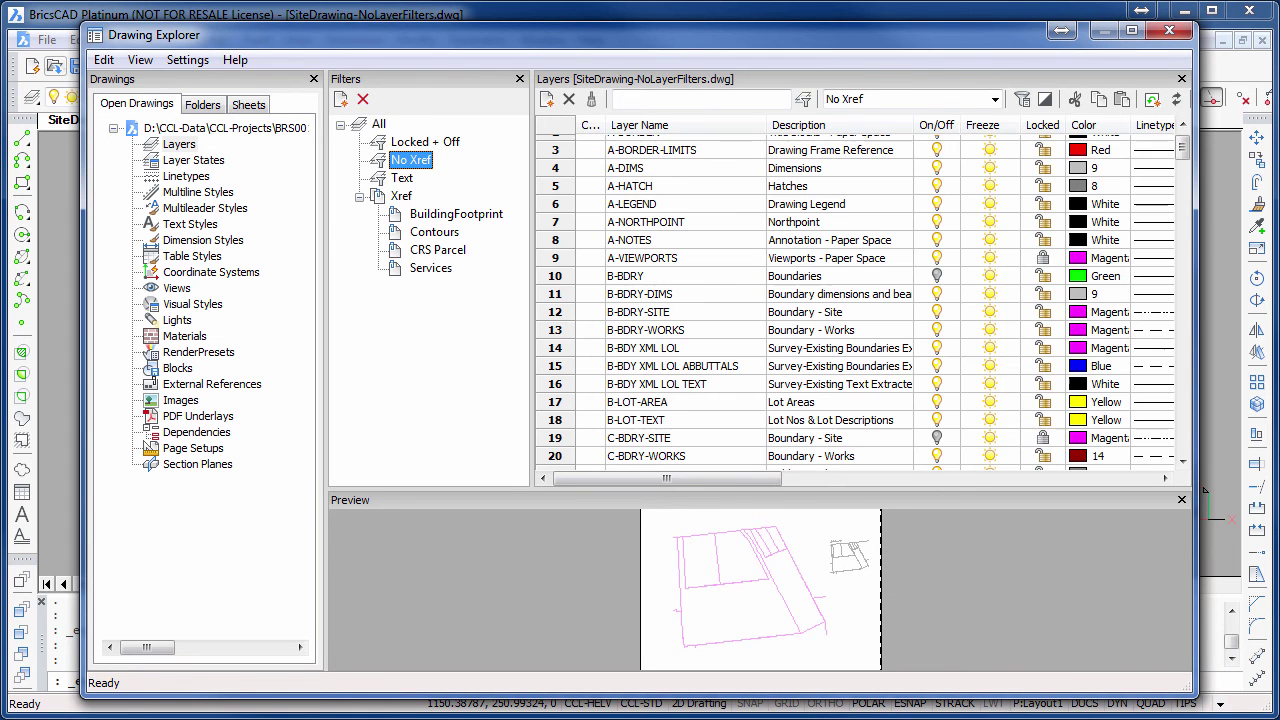
{"action": "left_click", "coordinate": [402, 178]}
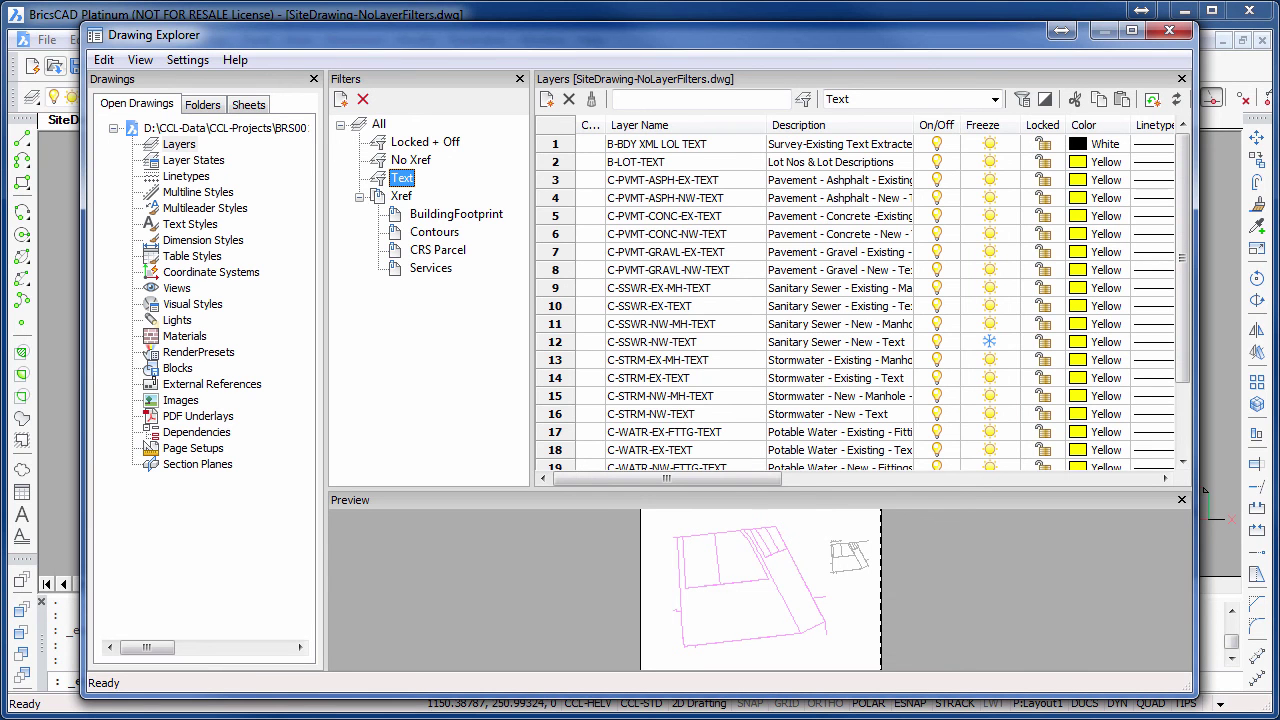
{"action": "left_click", "coordinate": [379, 124]}
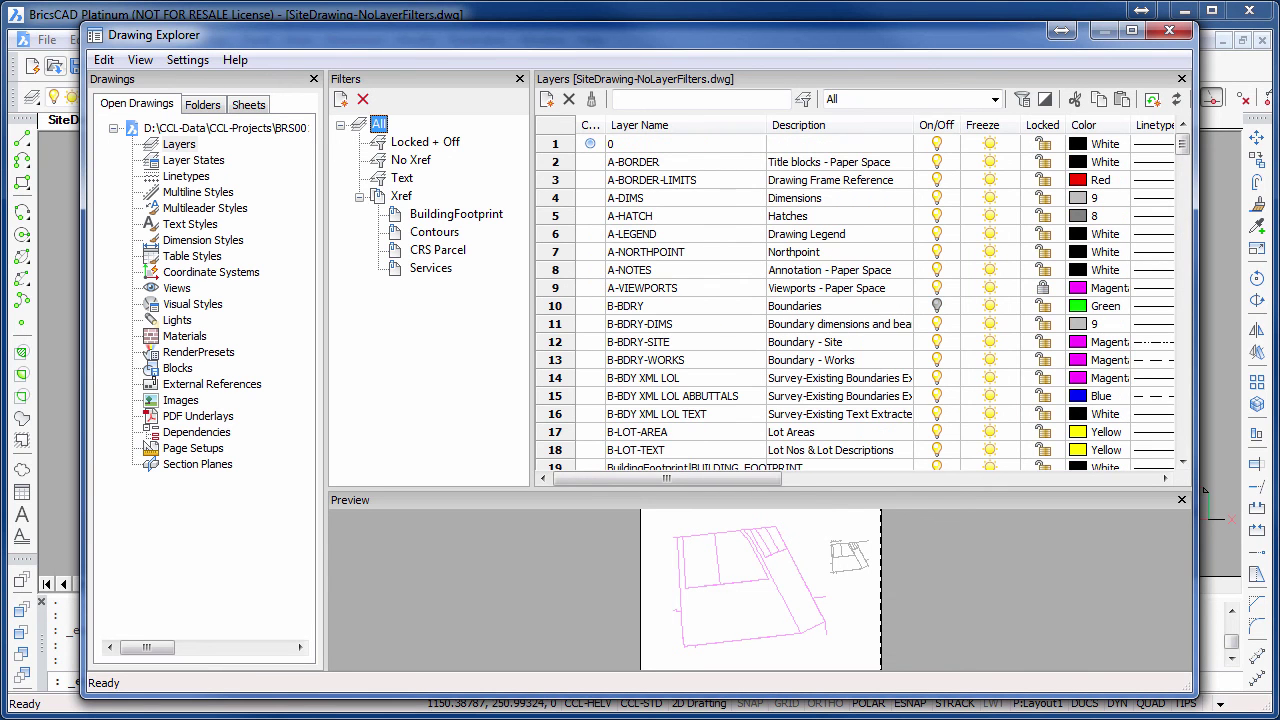